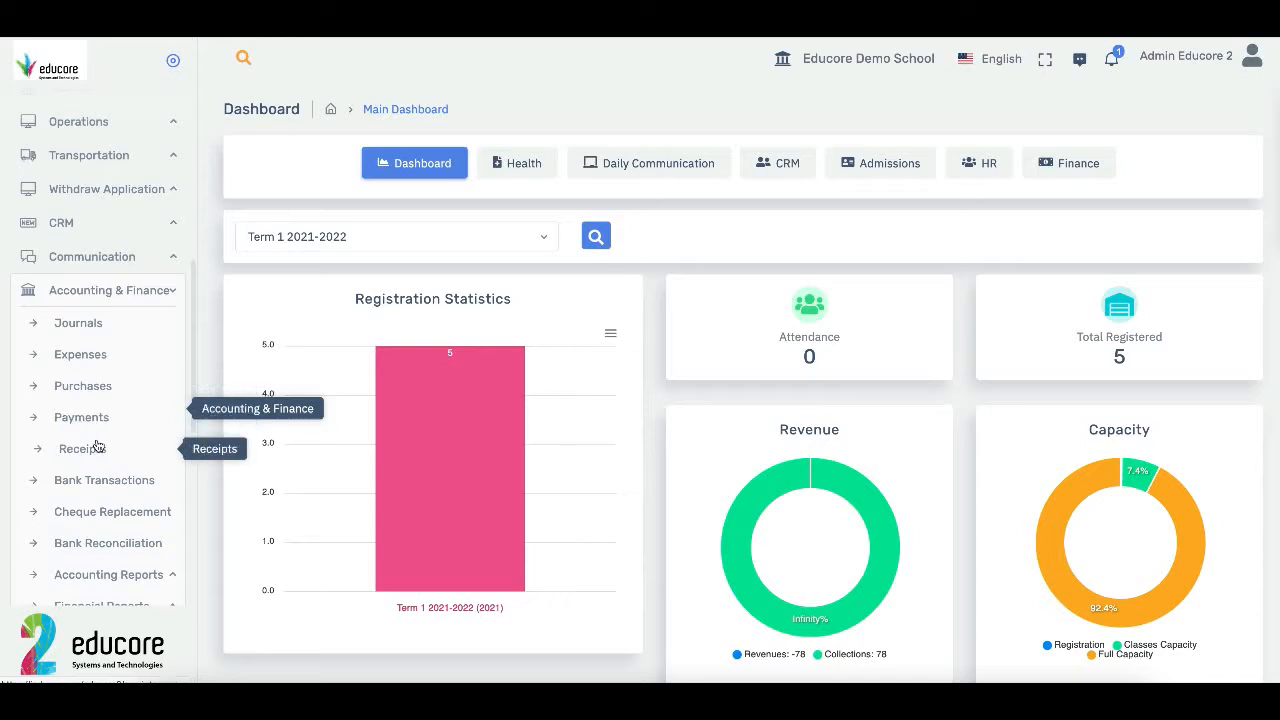
Step: Look through the Accounting & Finance section, including its accounting, financial and VAT reports, accounts setup and chart of sub accounts
scroll(98, 480, down, 1)
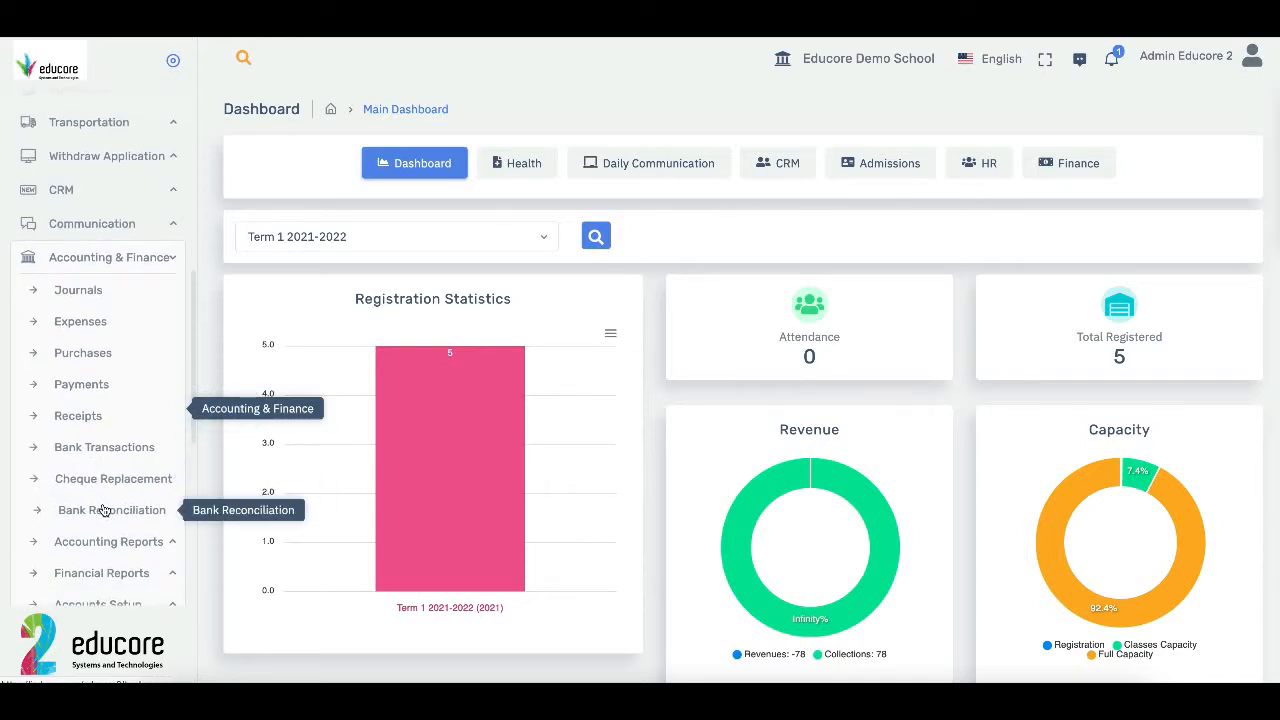
scroll(106, 505, down, 2)
click(106, 490)
scroll(104, 488, down, 4)
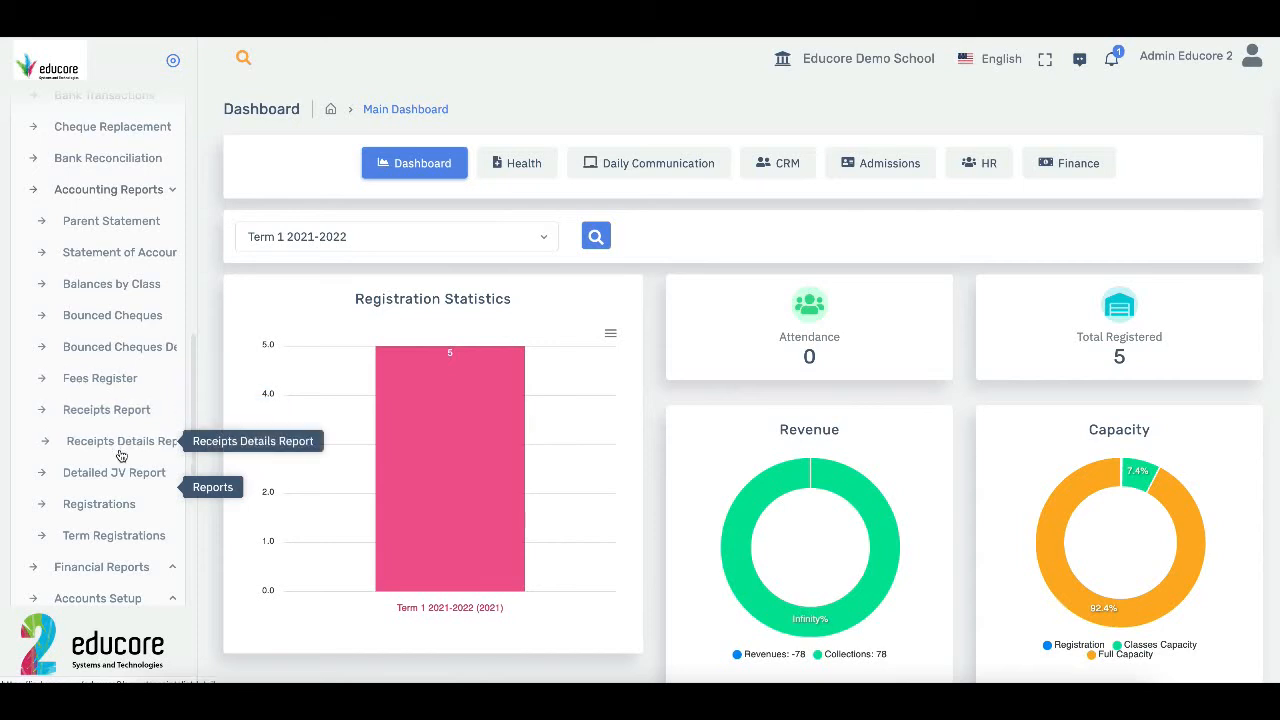
click(125, 566)
scroll(125, 566, down, 1)
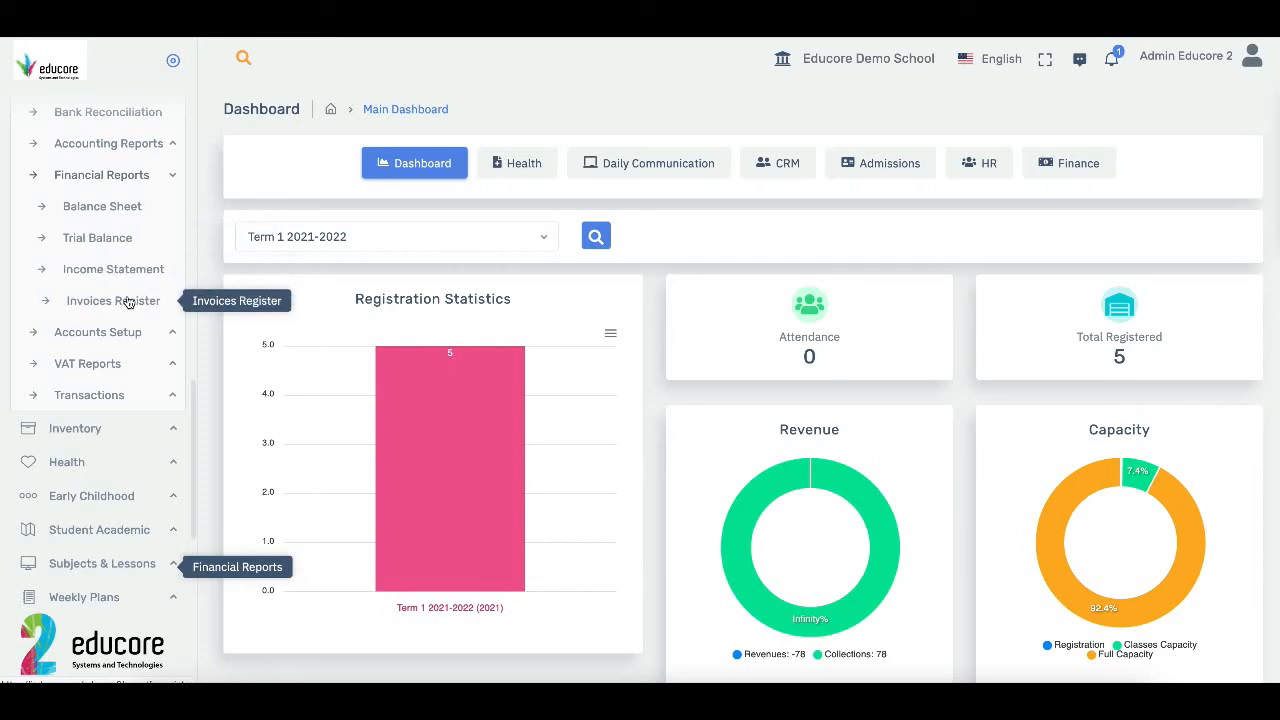
click(100, 332)
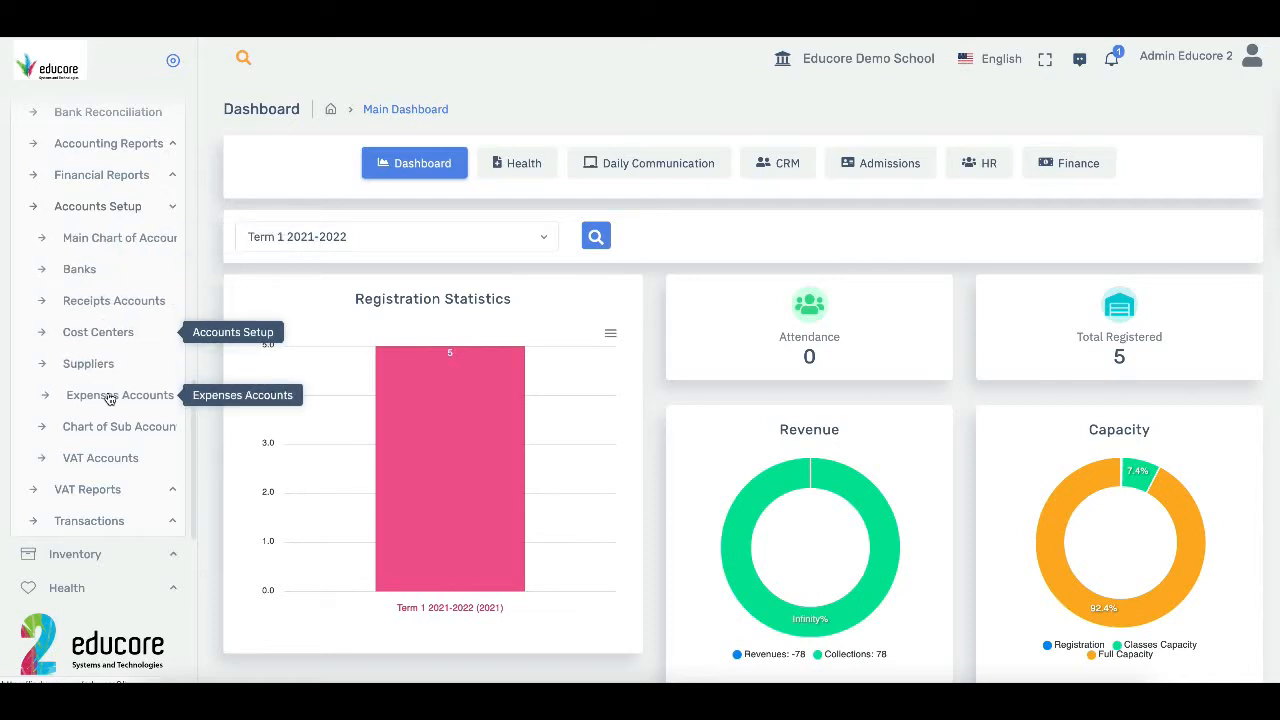
click(111, 428)
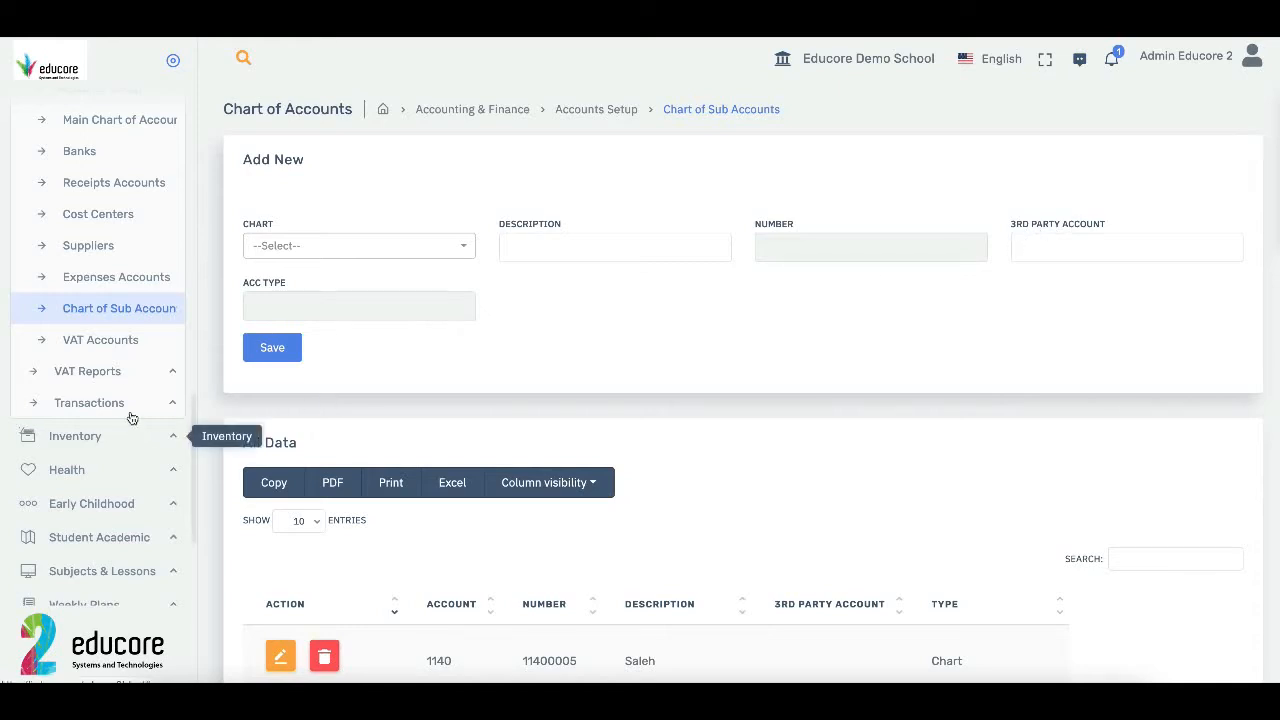
click(92, 371)
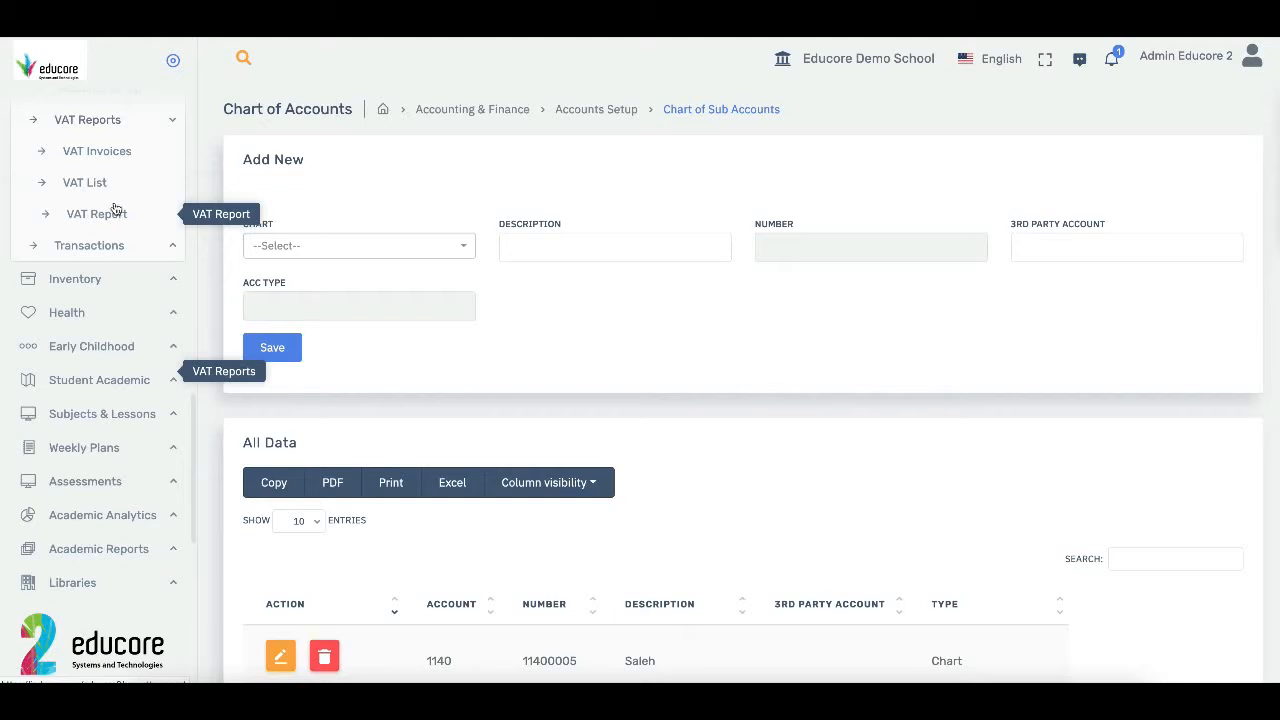
Step: Open the Registrations page under Operations and select the second listed student for the new registration
scroll(110, 162, up, 10)
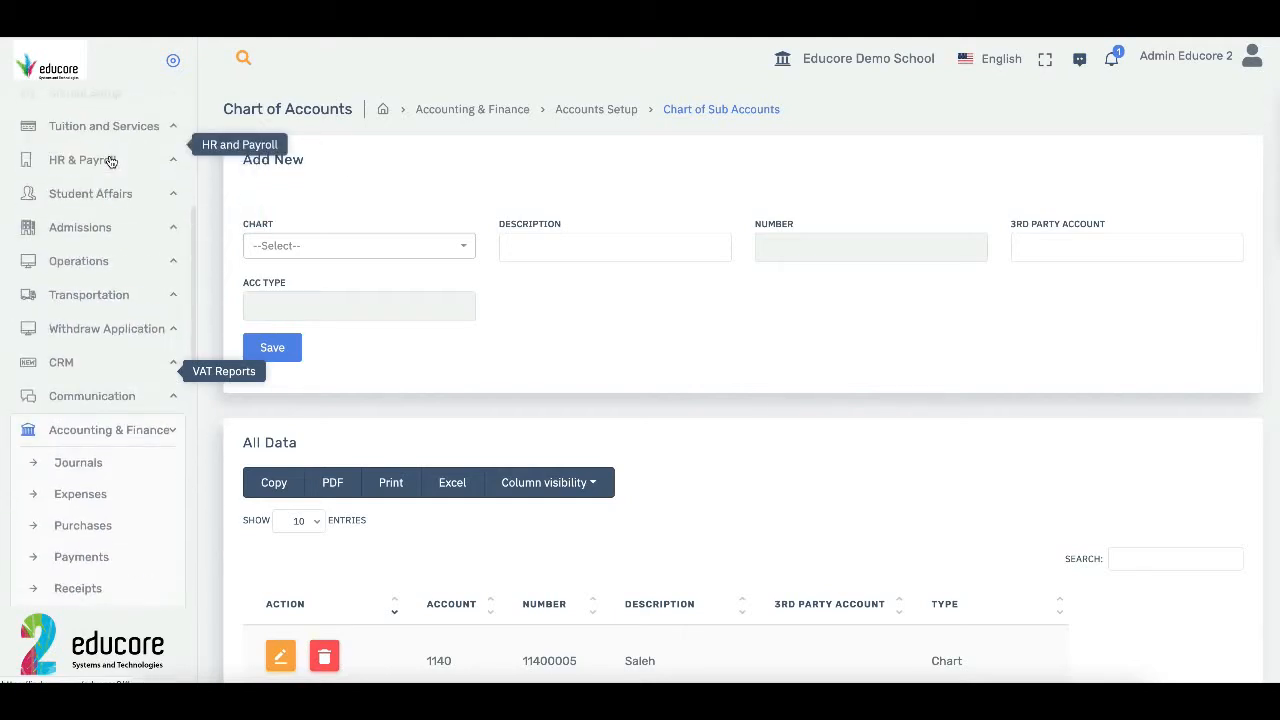
click(98, 367)
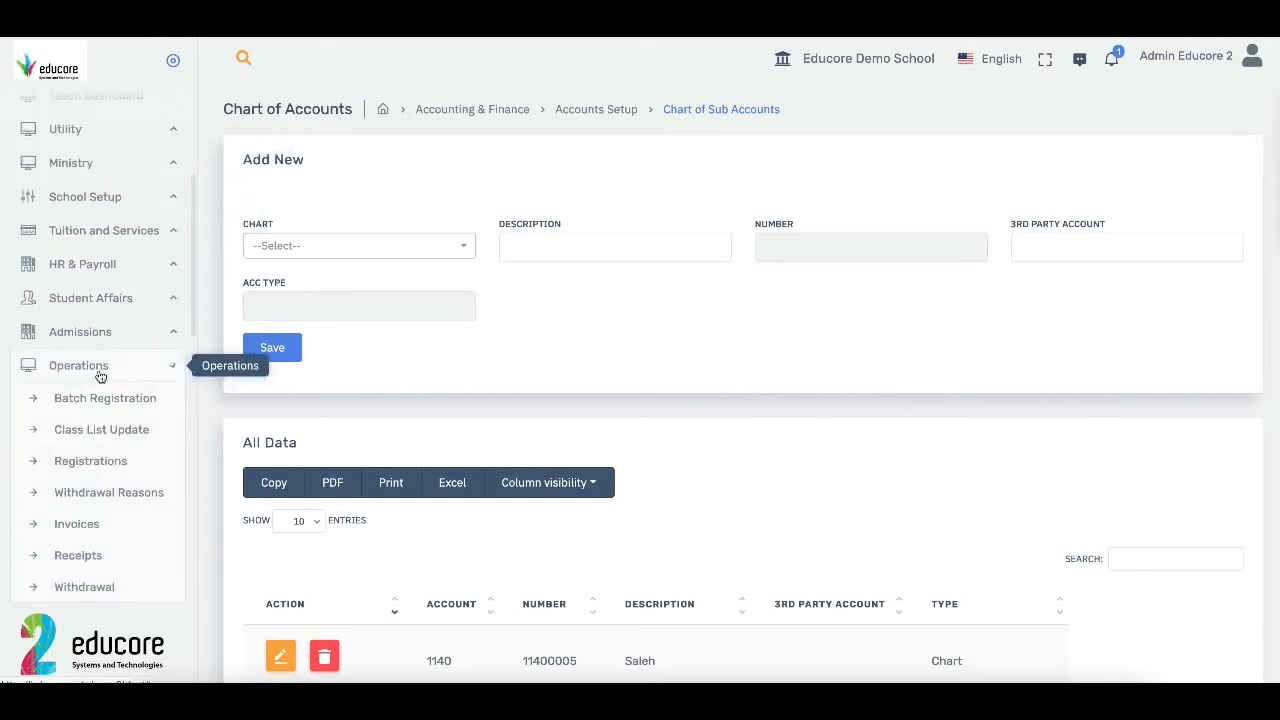
click(95, 461)
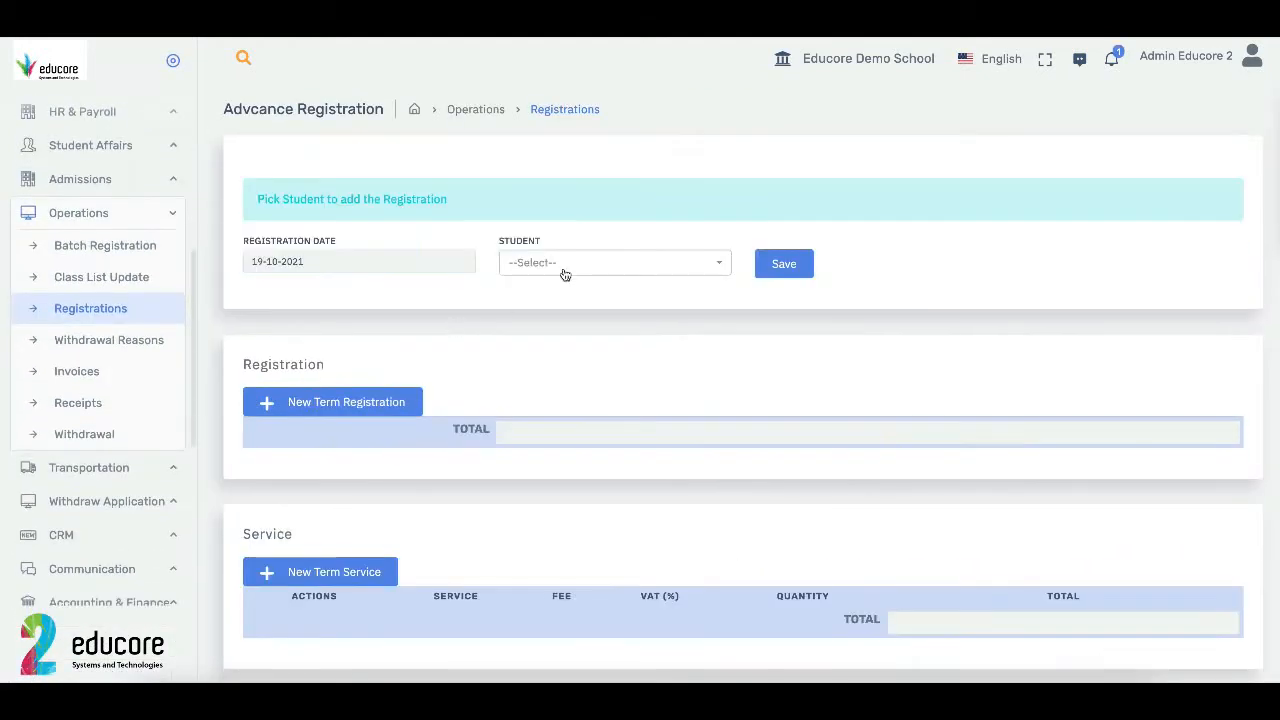
click(572, 264)
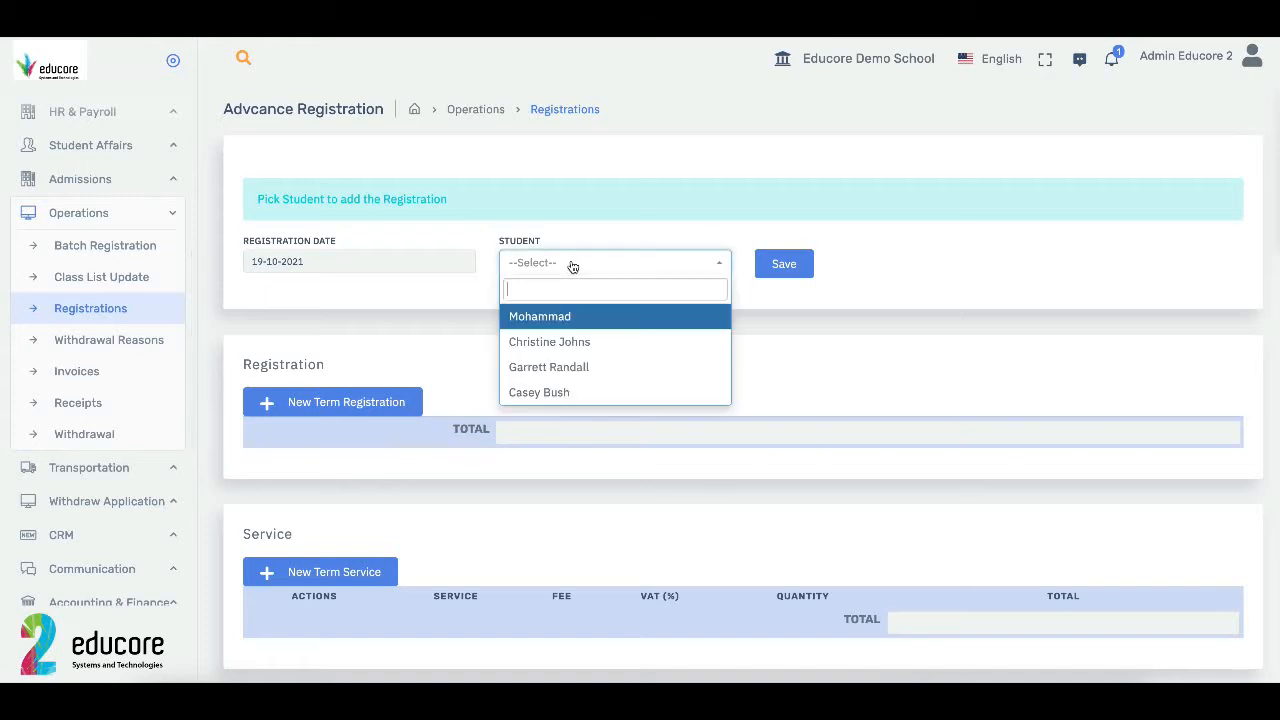
click(576, 342)
Step: Add a single term registration line for the student and set its term to Term 1 2021-2022
scroll(576, 343, down, 1)
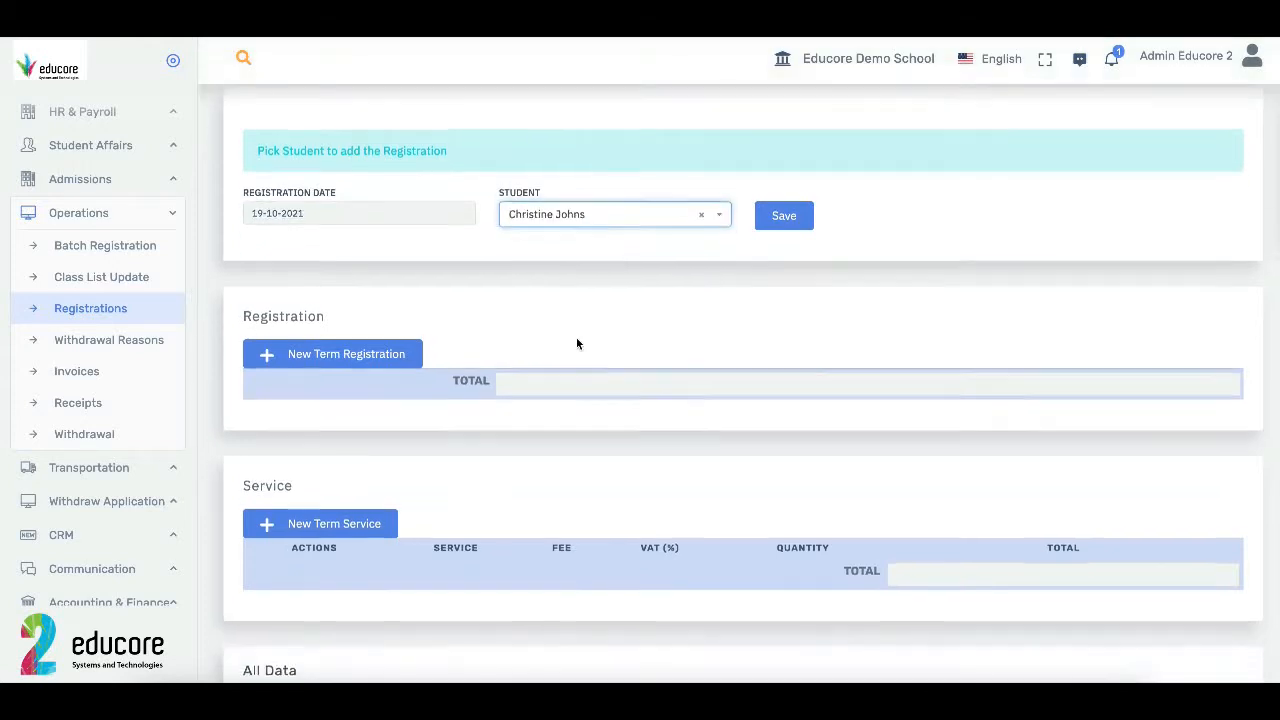
click(400, 351)
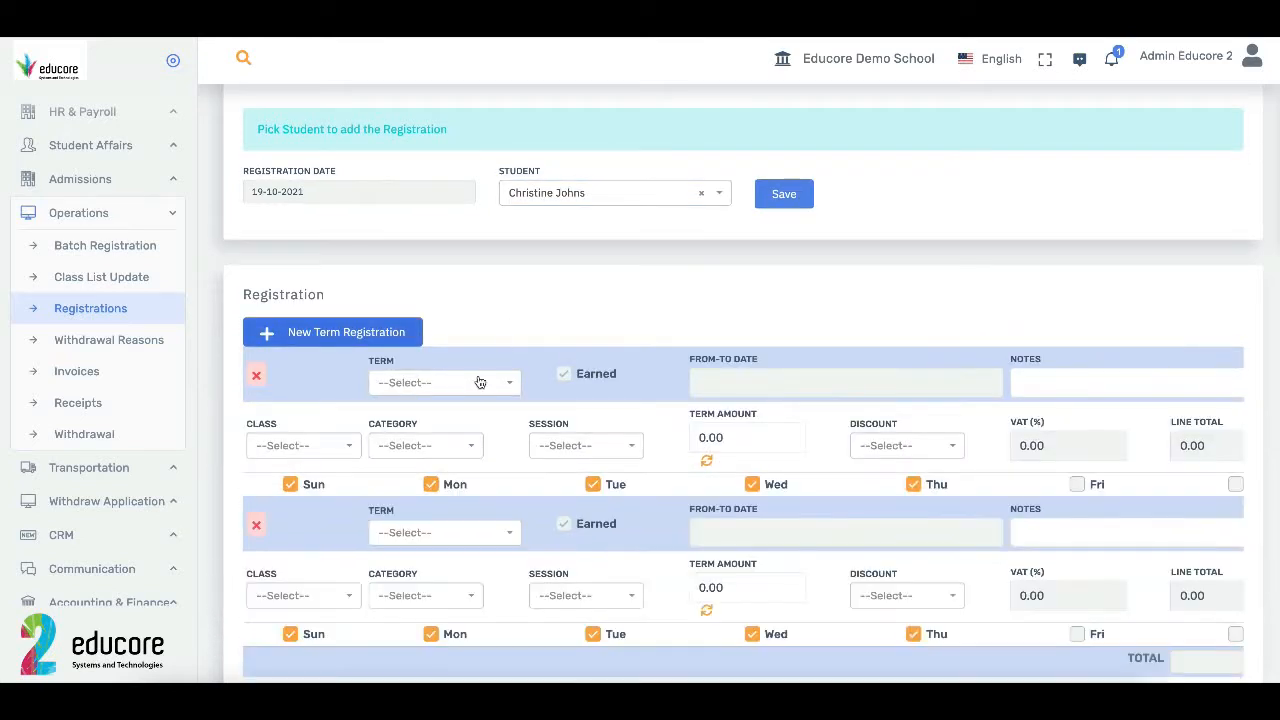
click(256, 385)
click(407, 383)
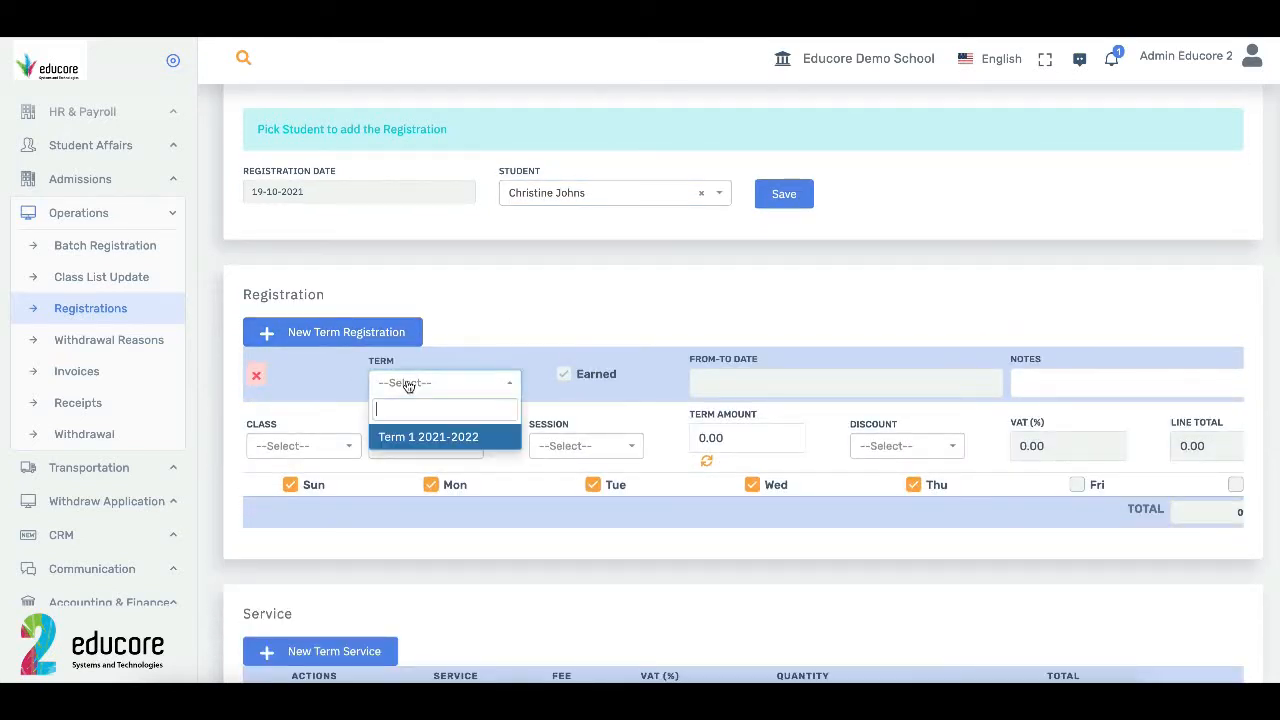
click(438, 439)
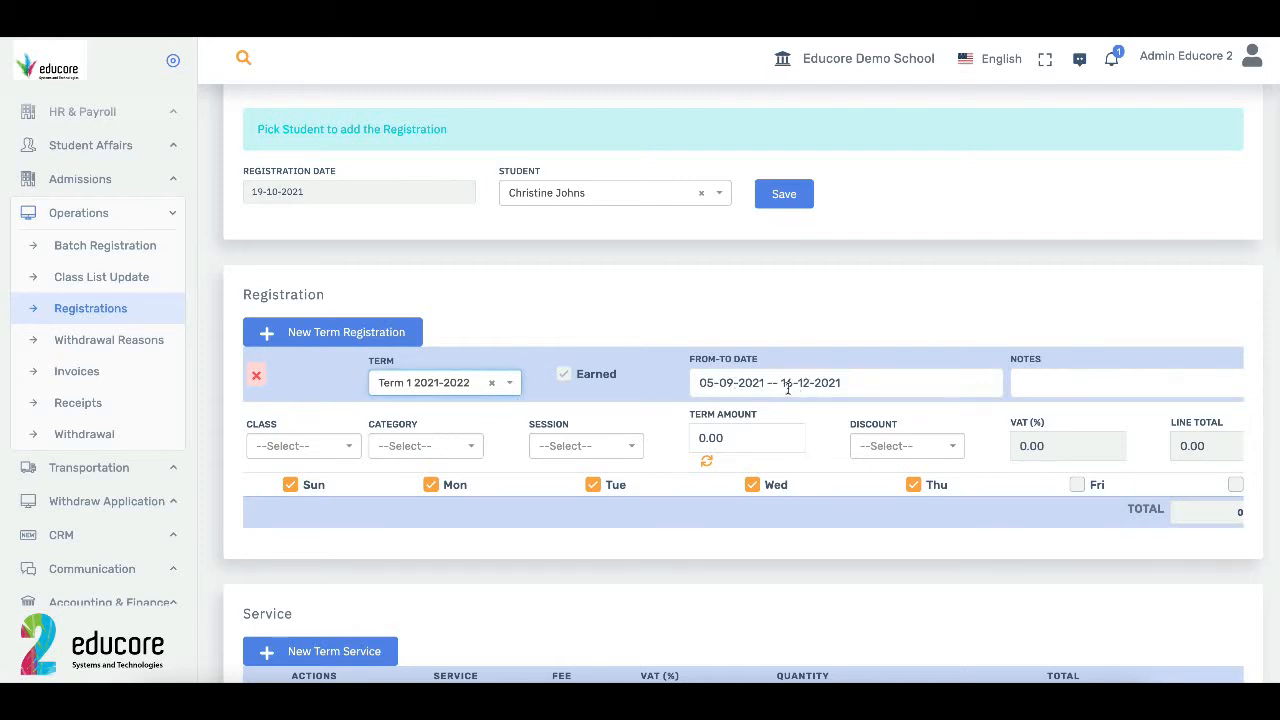
Step: Set the term registration's from-to date range to 01-10-2021 through 16-12-2021
click(739, 385)
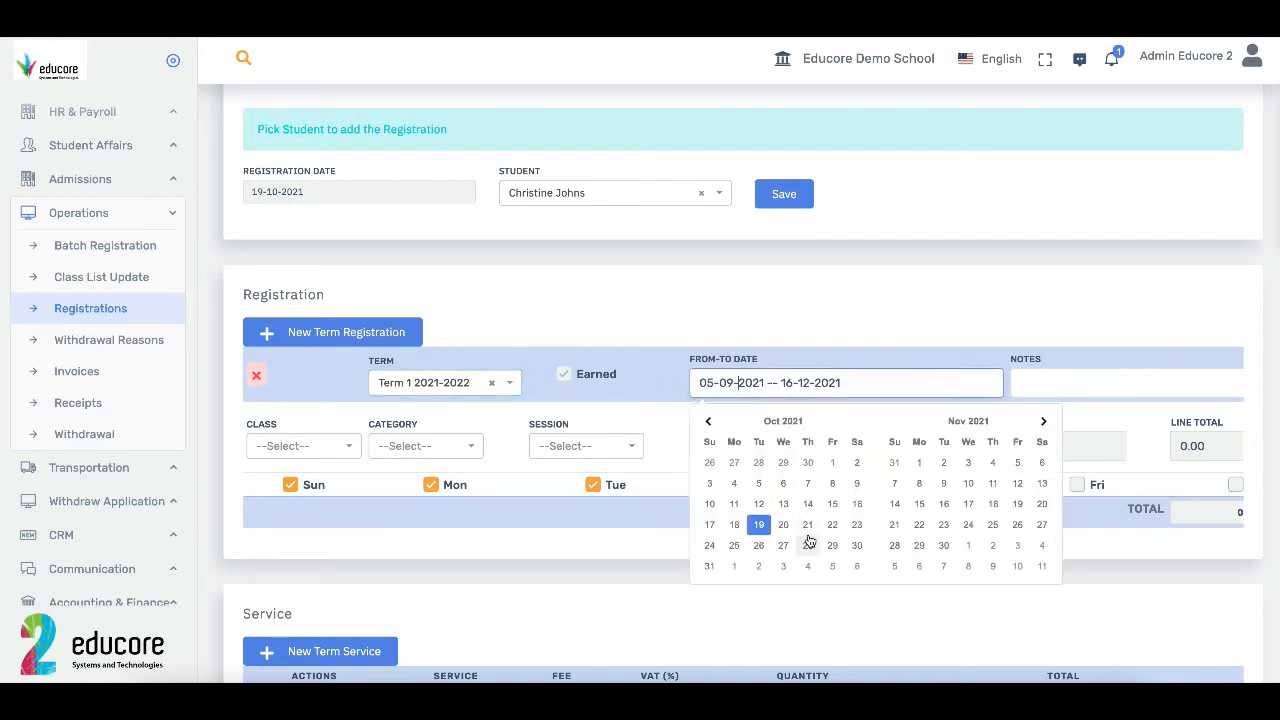
click(831, 464)
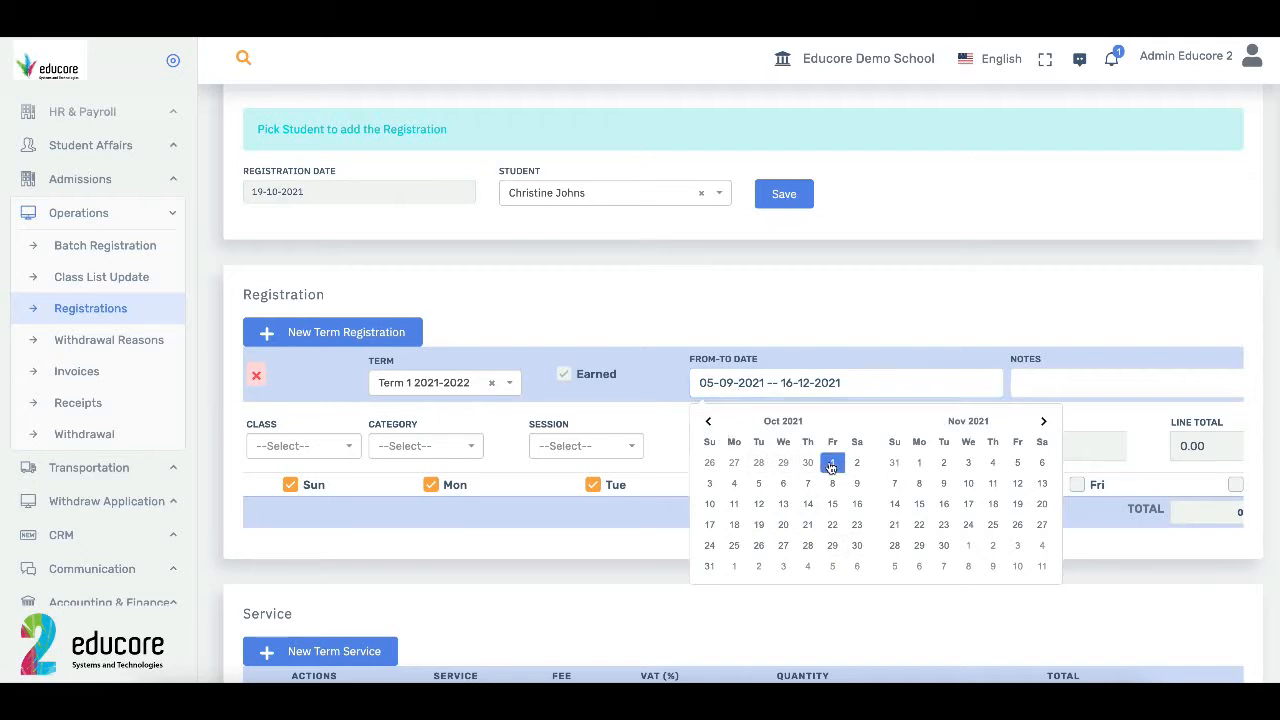
click(1041, 422)
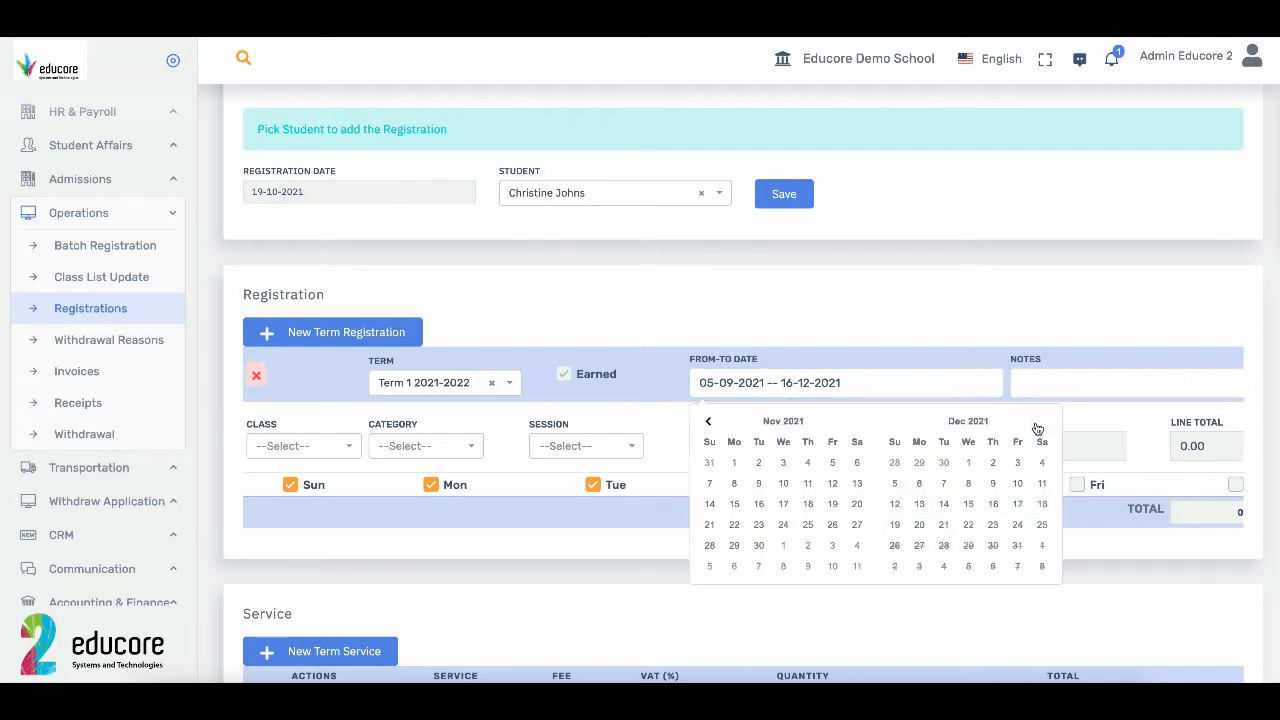
click(993, 504)
Step: Set the registration's class to Grade 6 A, its category to Tuition VAT and its session to 5d per week
click(300, 454)
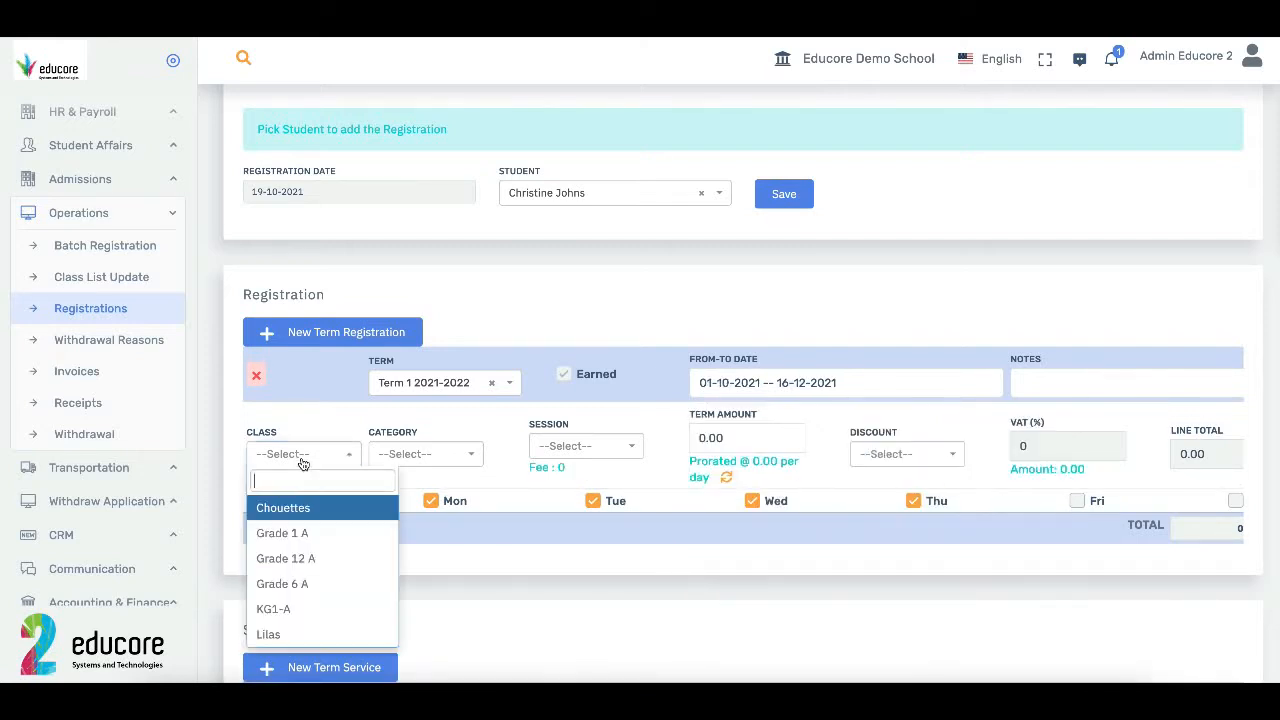
click(325, 580)
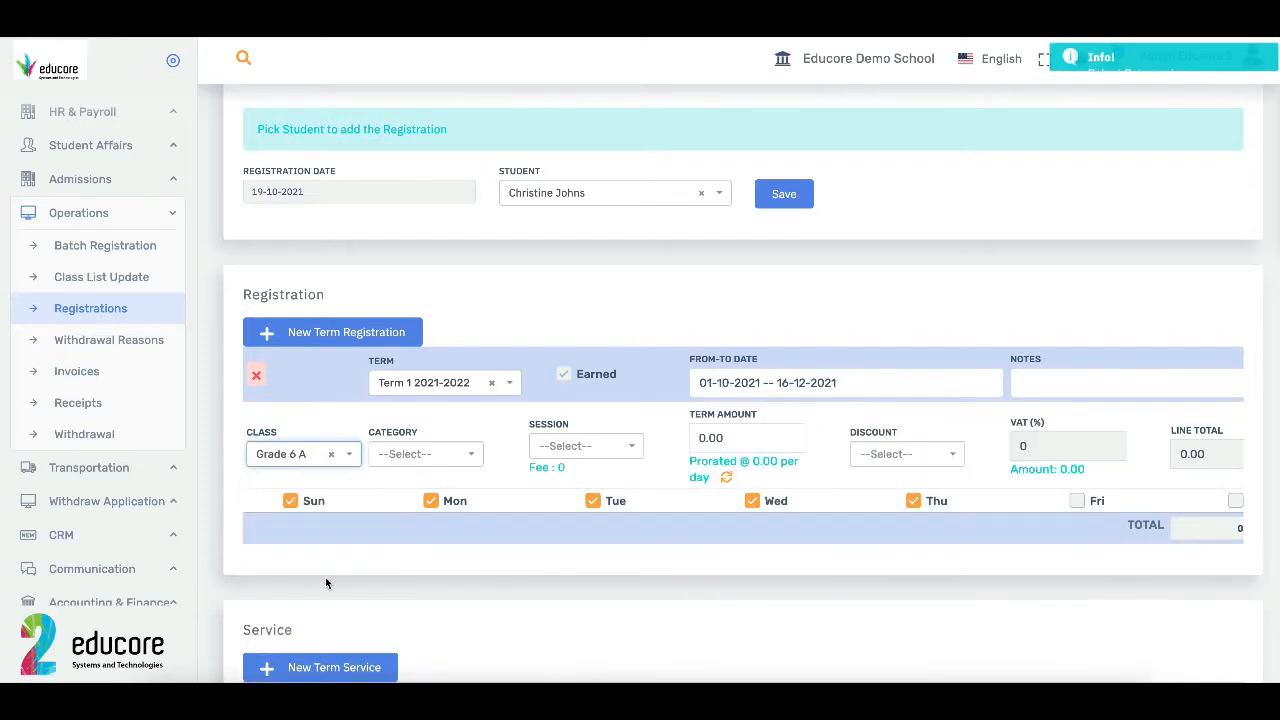
click(466, 455)
click(466, 505)
click(592, 447)
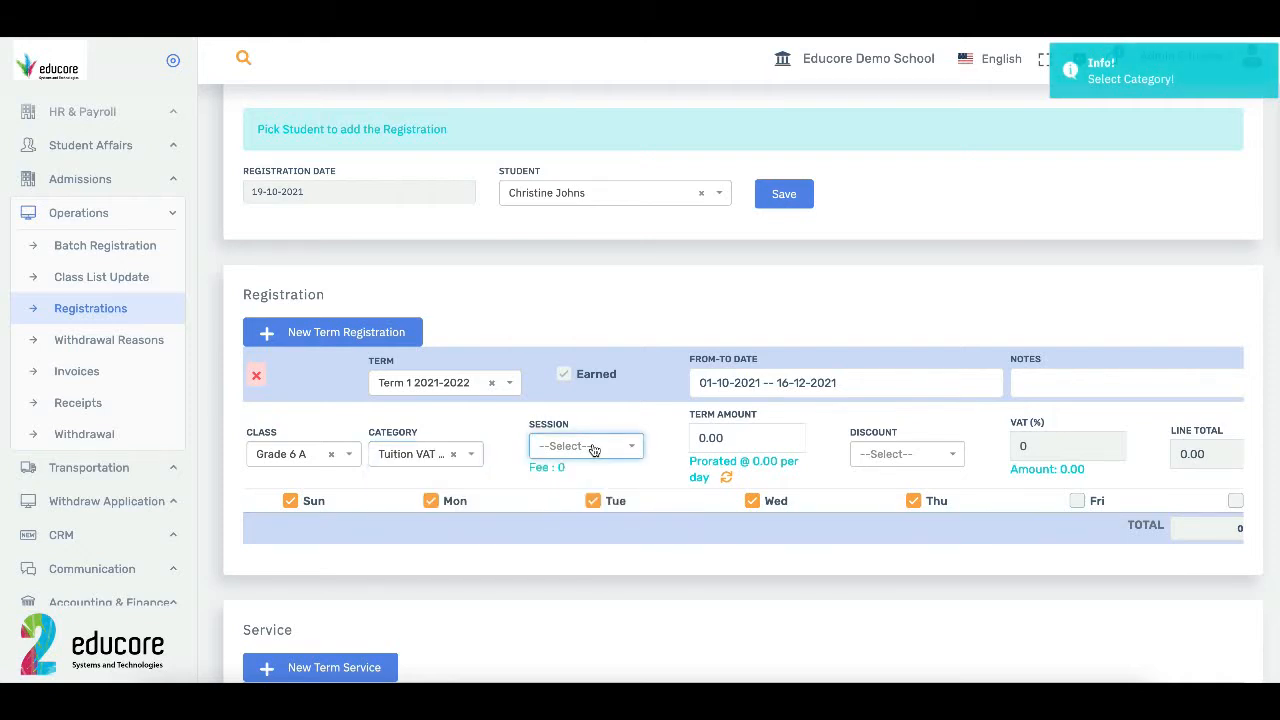
click(592, 448)
click(600, 494)
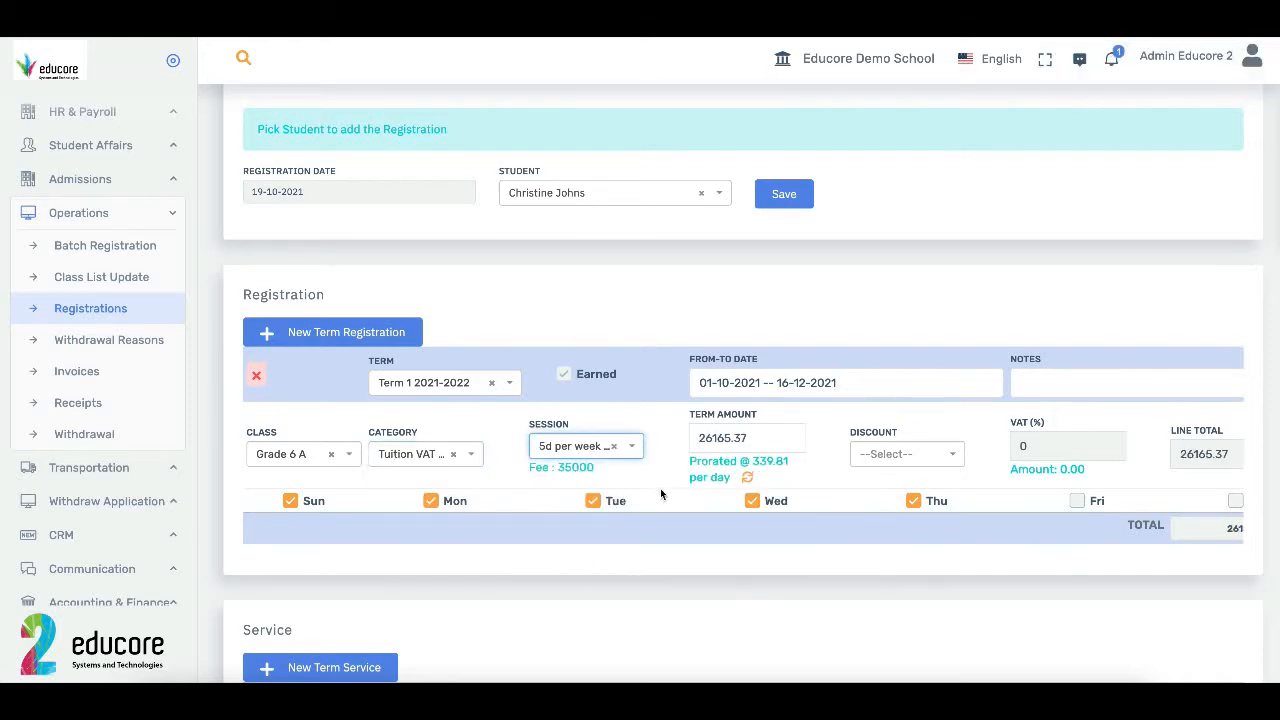
Step: Check the prorated term amount and apply the Sibling Discount to the term registration
drag(705, 472, 729, 479)
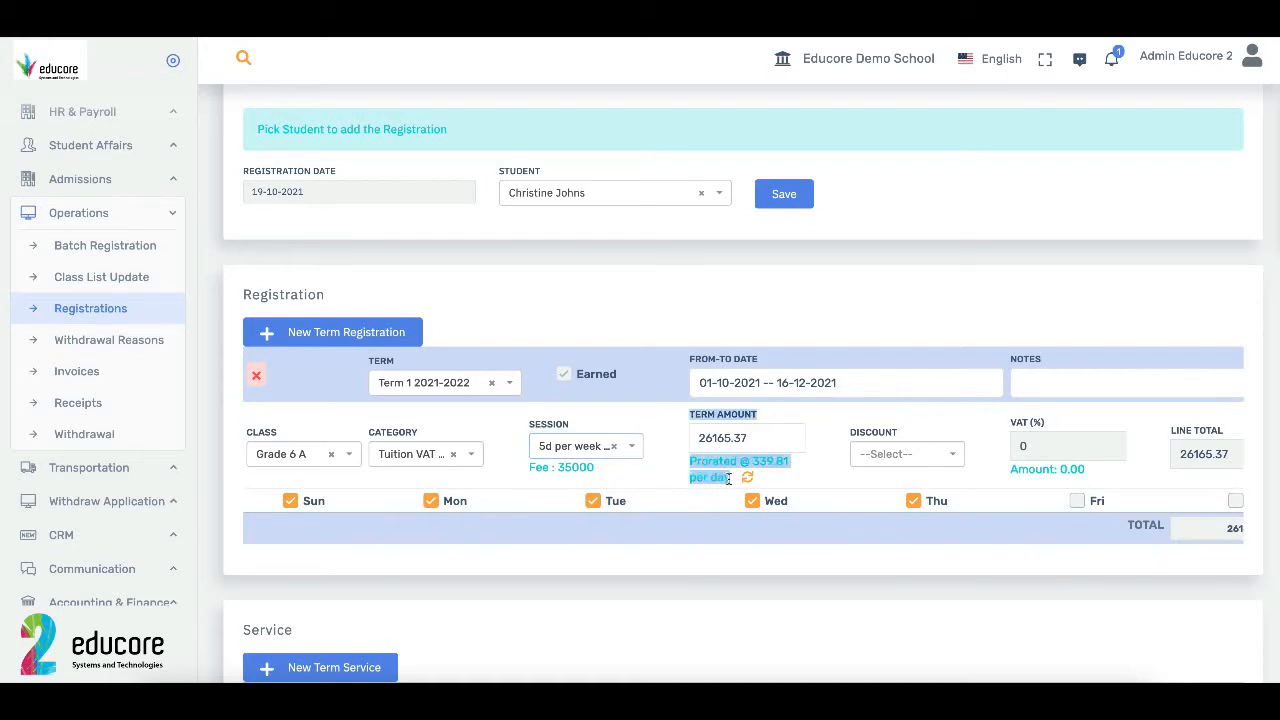
click(898, 456)
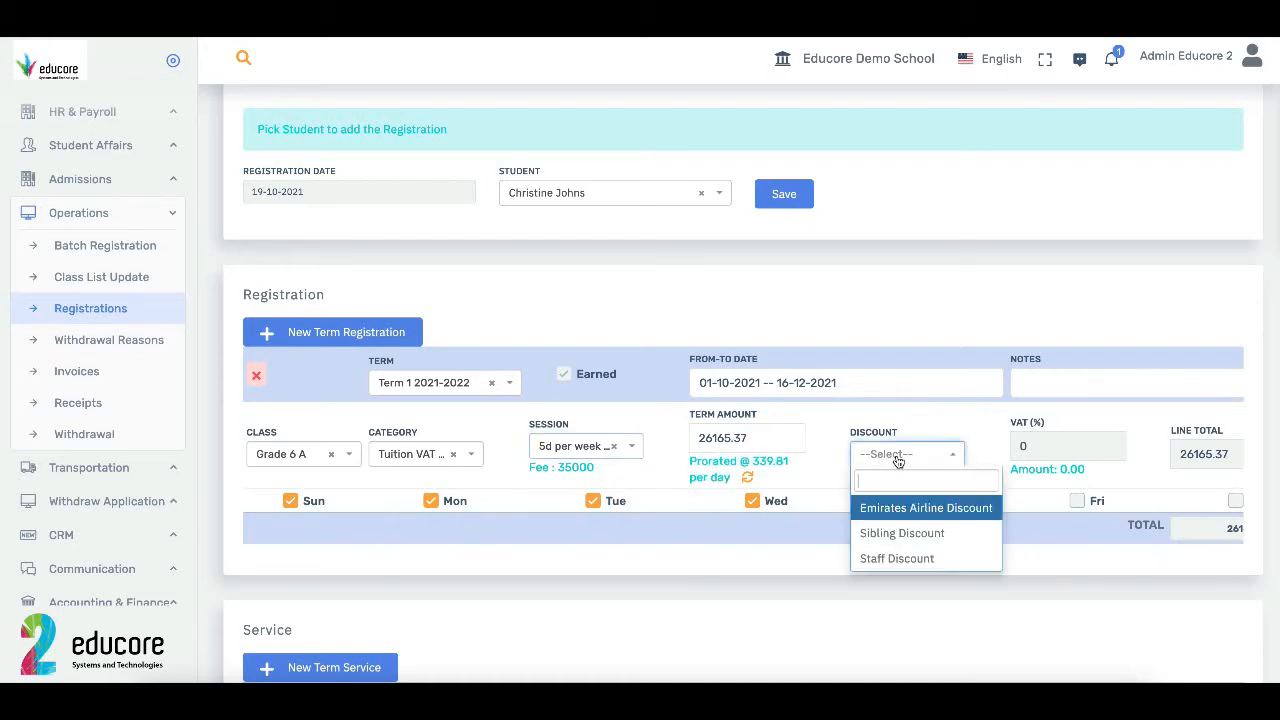
click(905, 528)
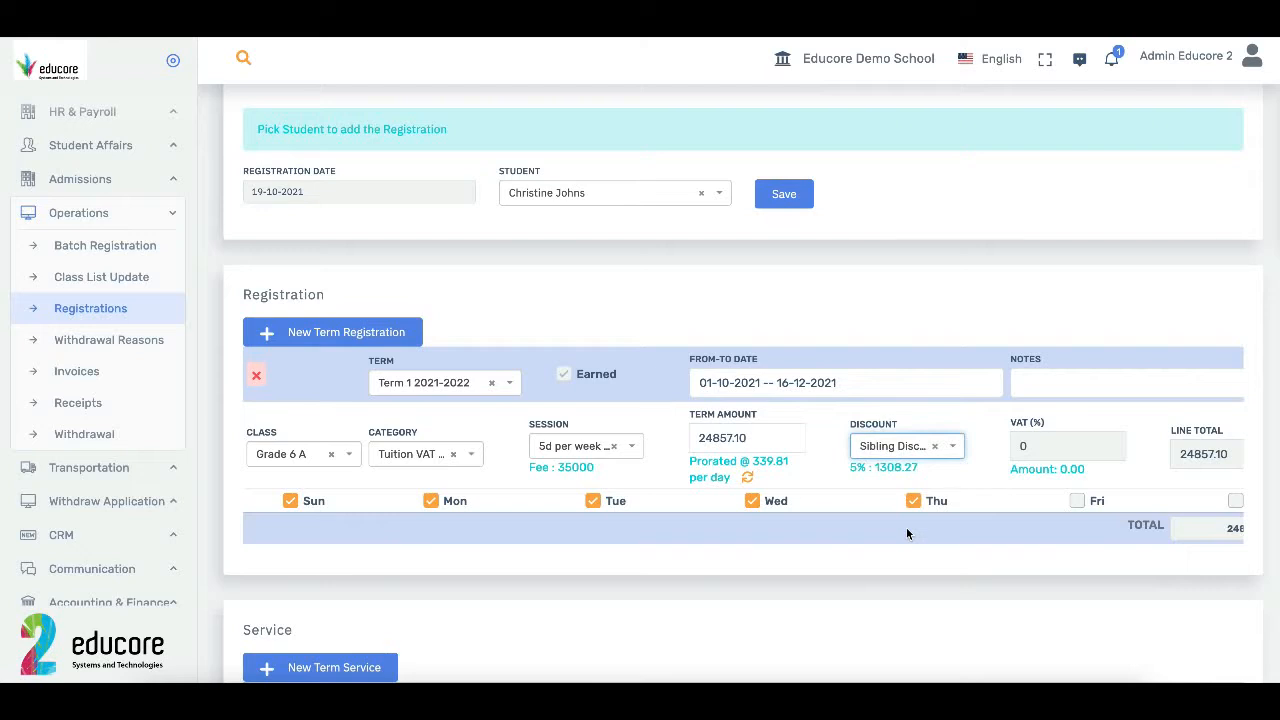
Step: Add a registration service line with a fee of 1000.00 and a quantity of 1
scroll(669, 521, down, 3)
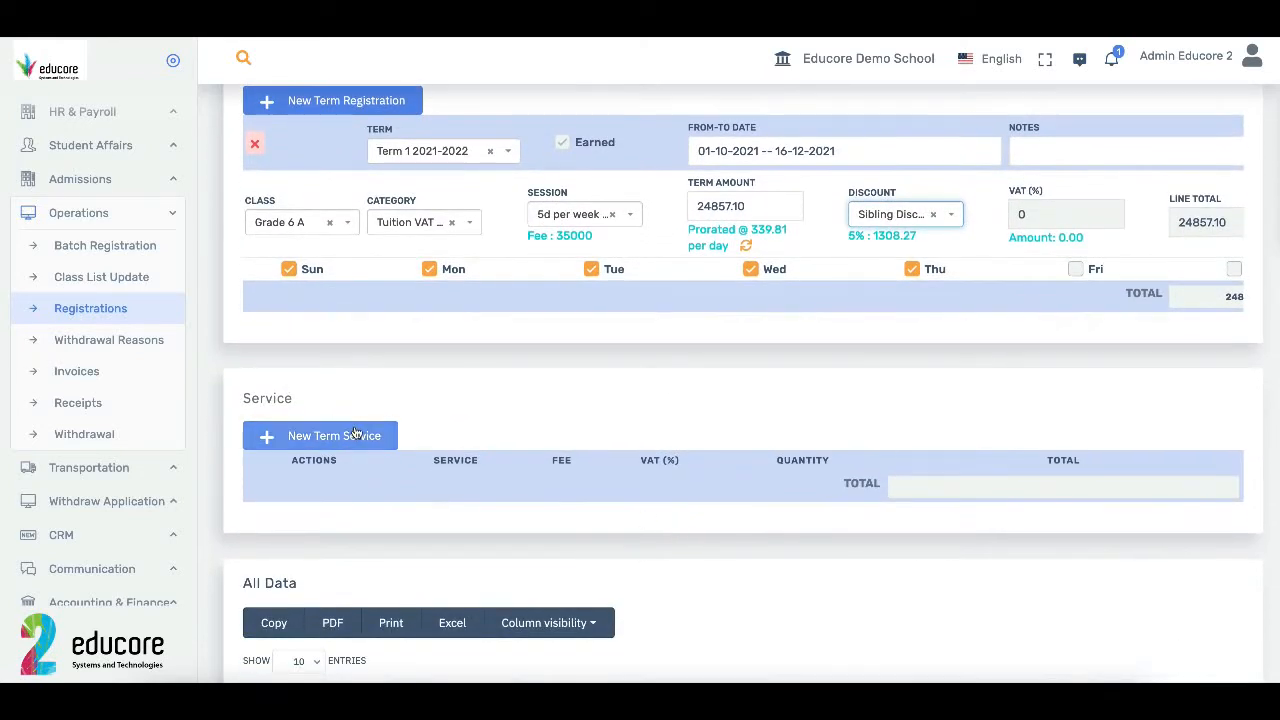
click(355, 435)
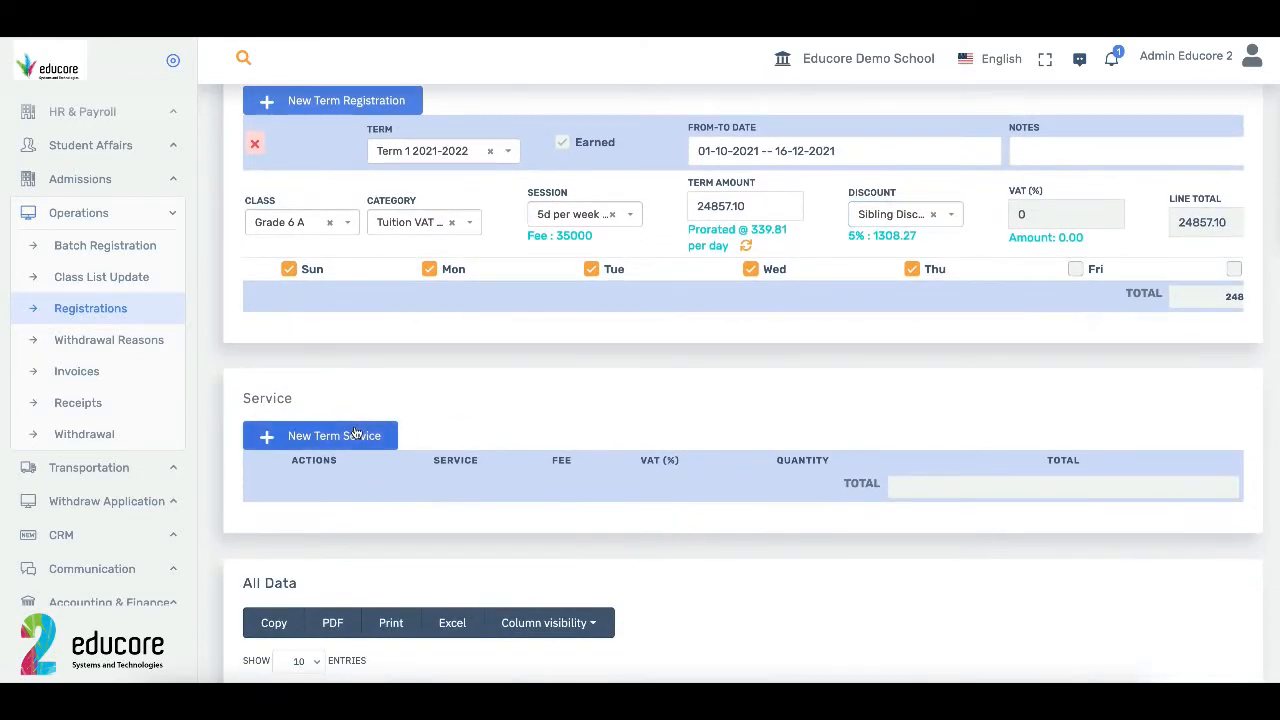
click(398, 489)
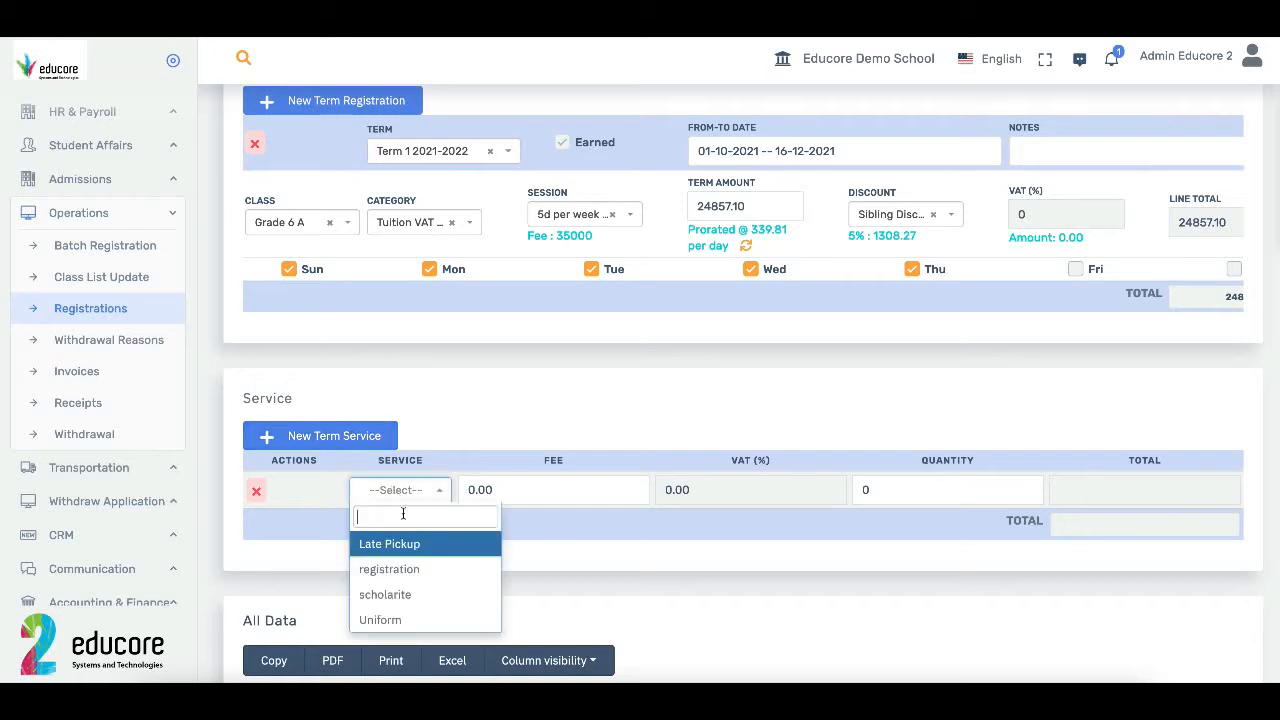
click(416, 569)
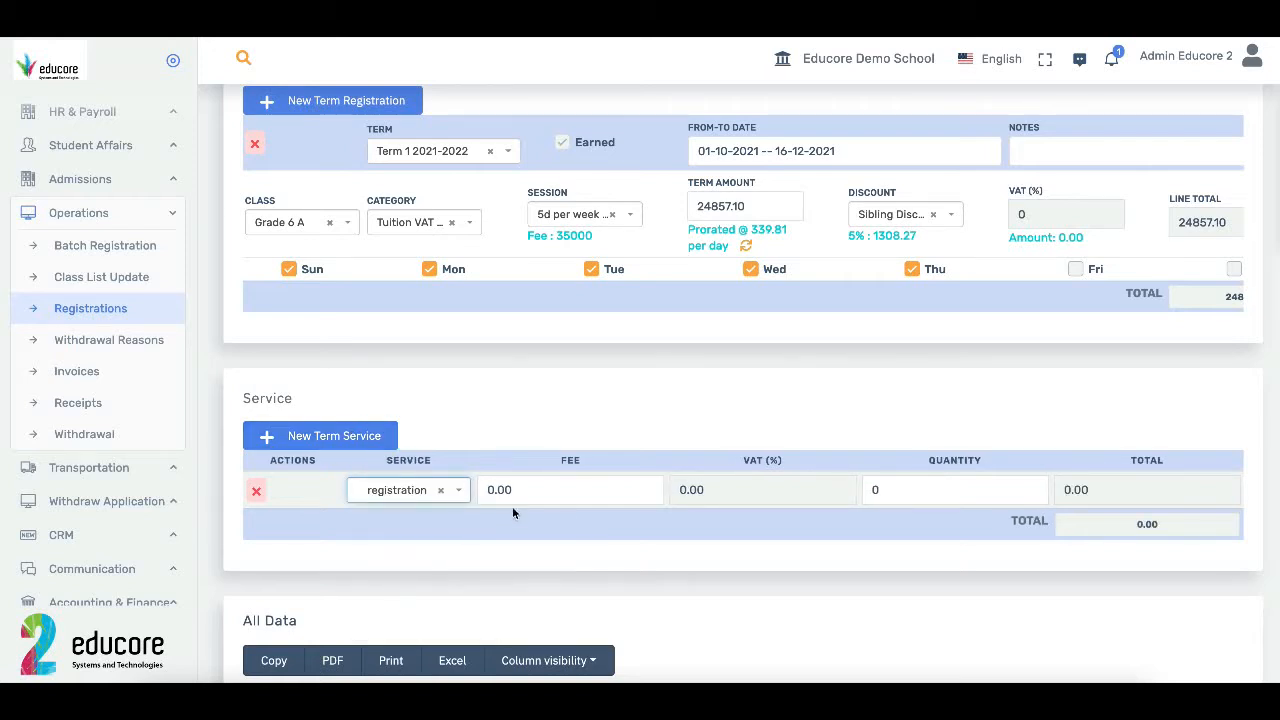
click(490, 489)
text(1)
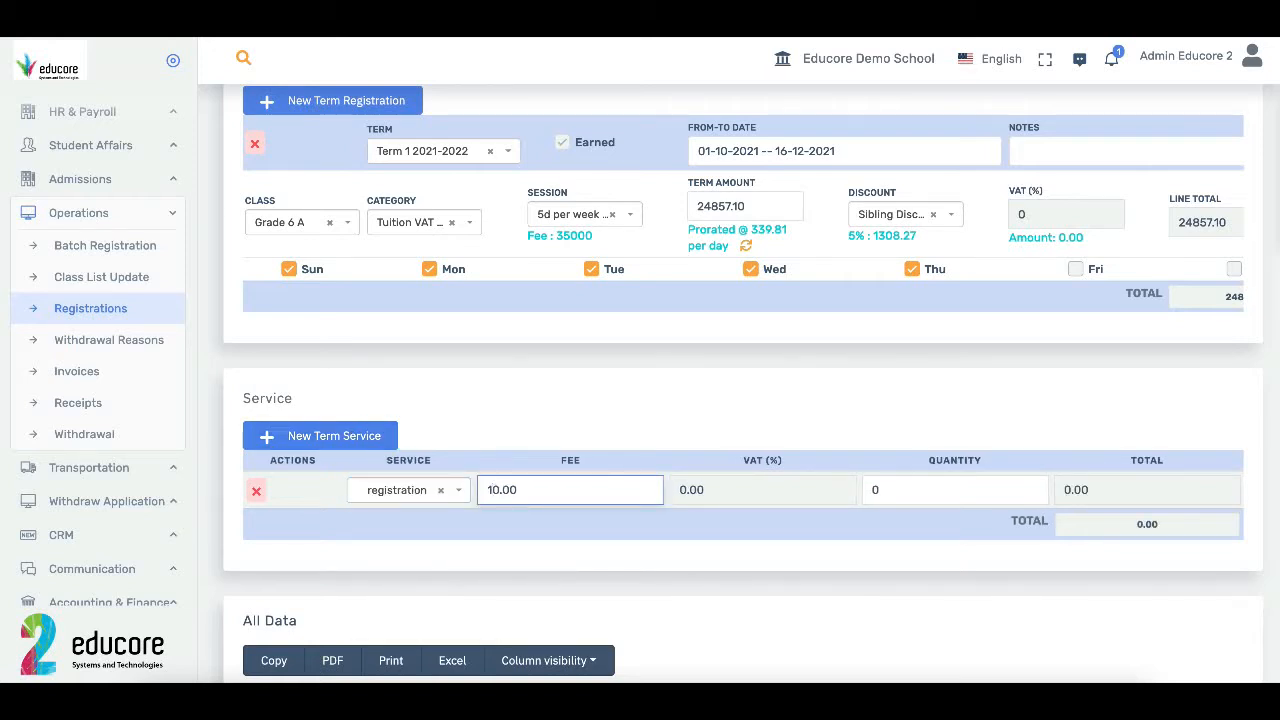
text(00)
click(991, 489)
key(BackSpace)
text(1)
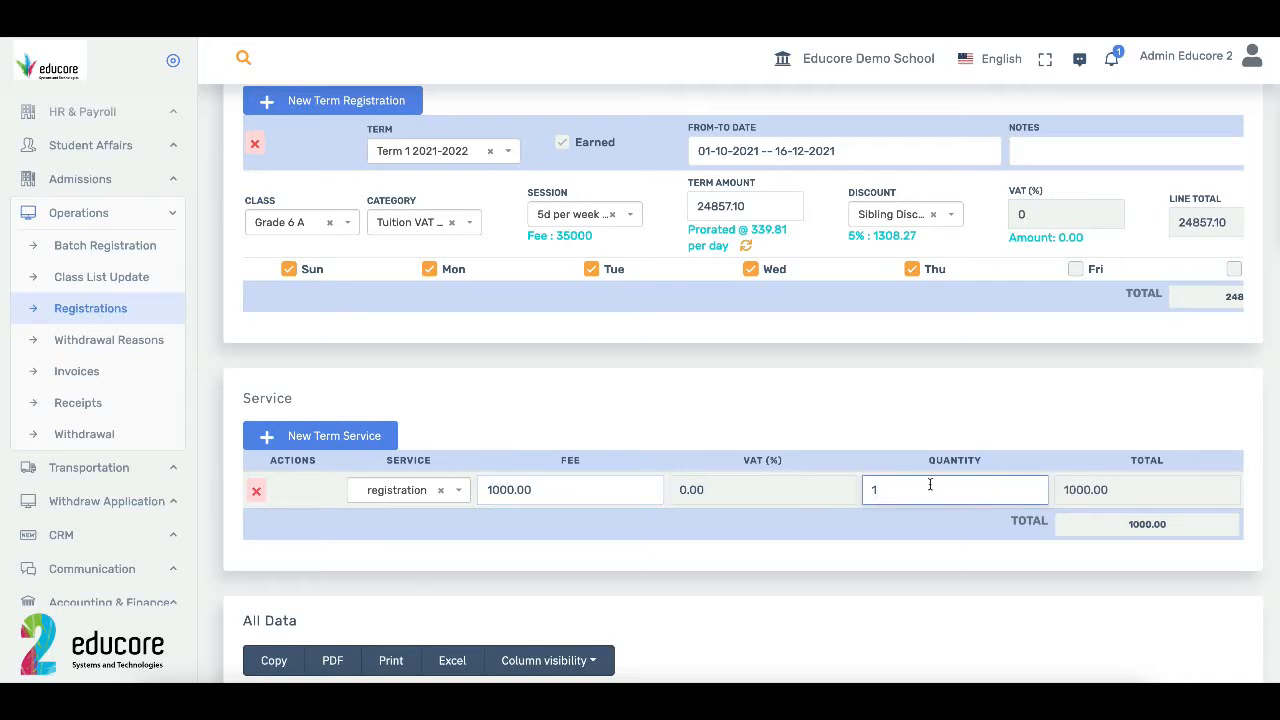
Step: Add two more service lines and set the first of them to scholarite with a quantity of 2
click(424, 506)
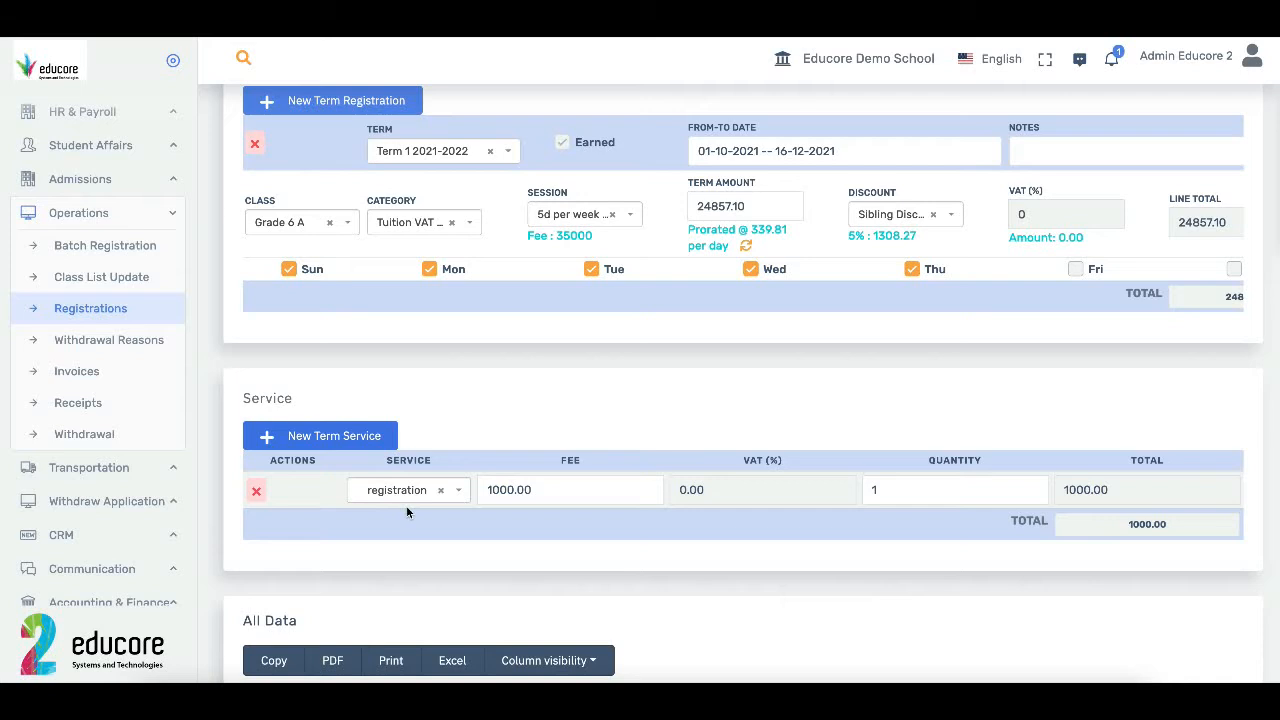
scroll(406, 511, down, 1)
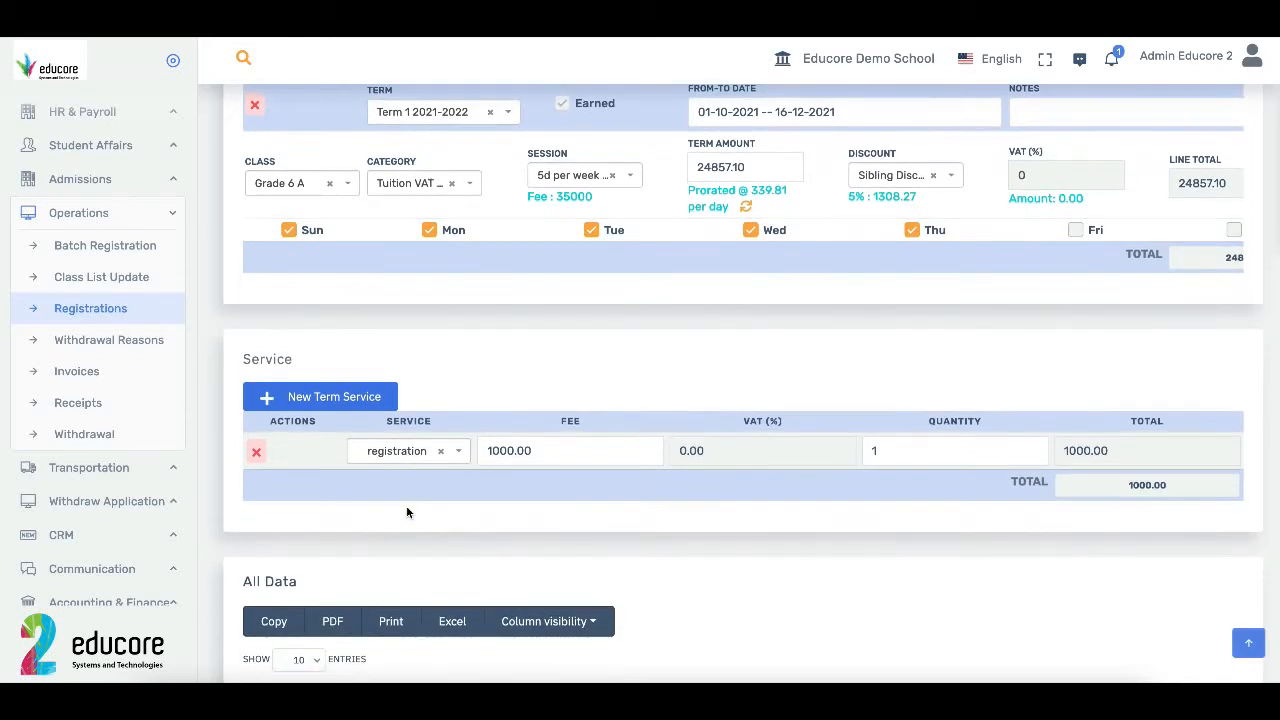
click(401, 489)
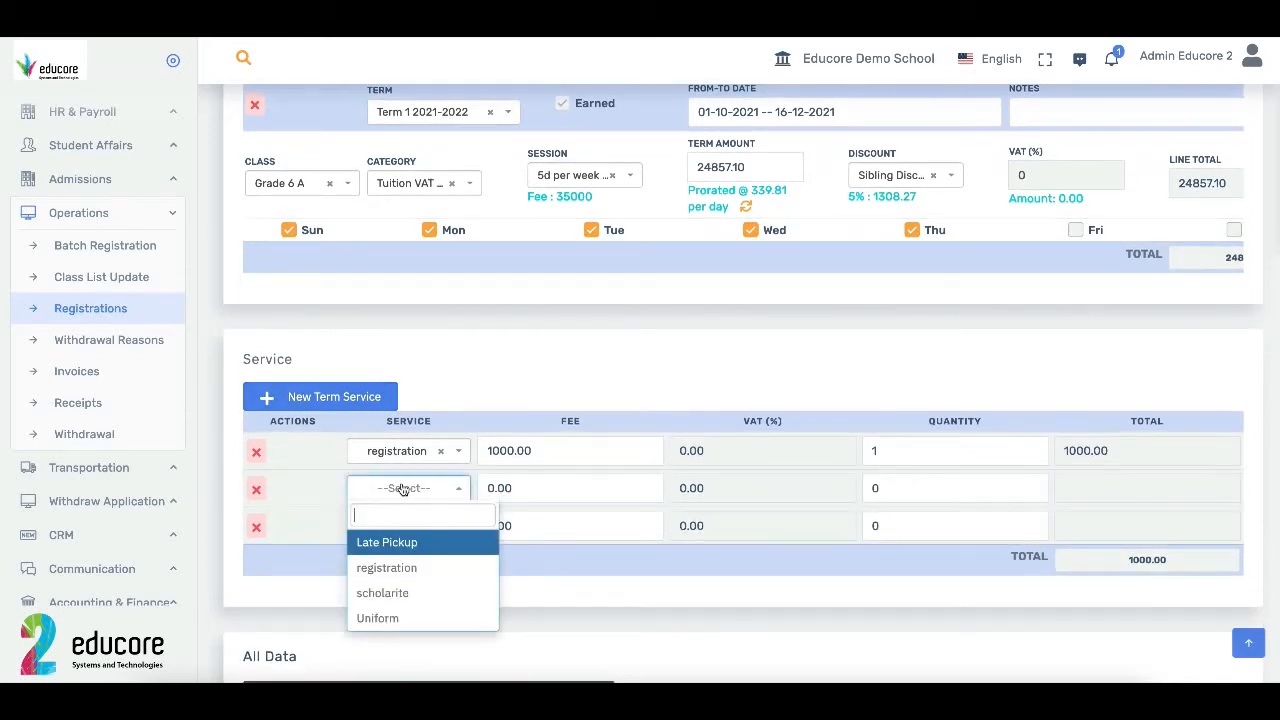
click(423, 596)
click(890, 486)
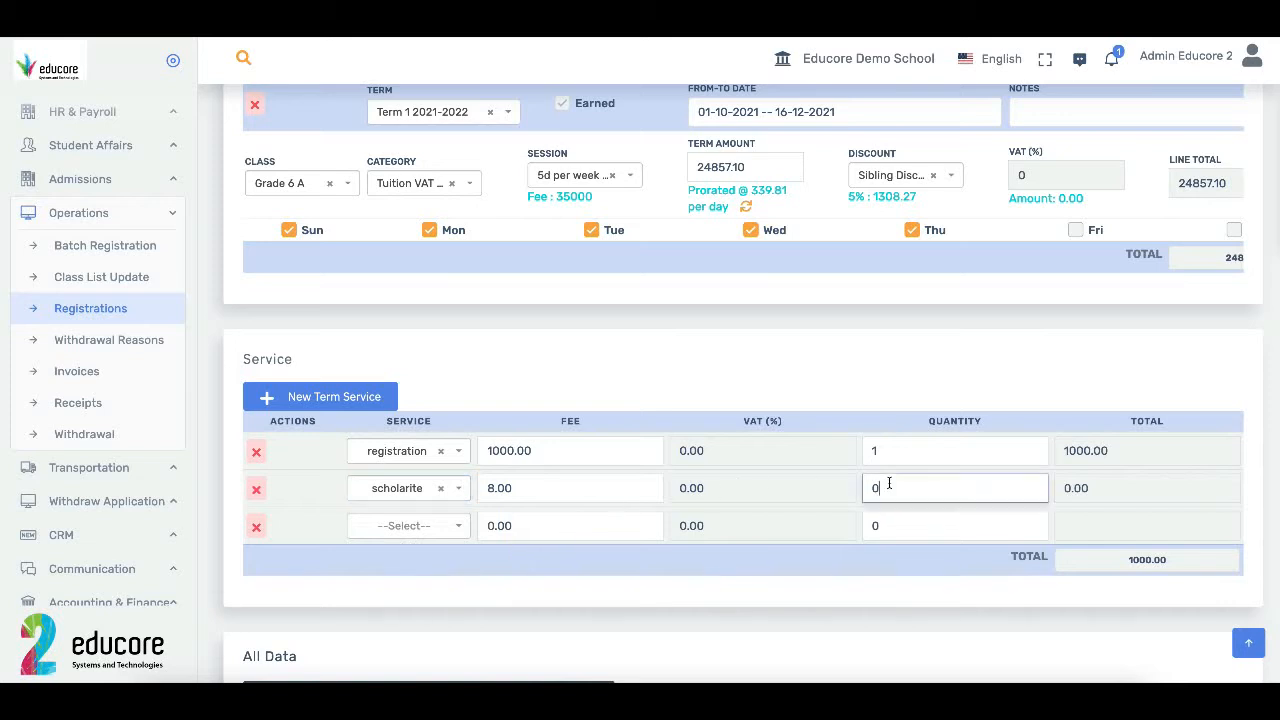
text(2)
Step: Set the remaining service line to Uniform with a quantity of 3
click(430, 529)
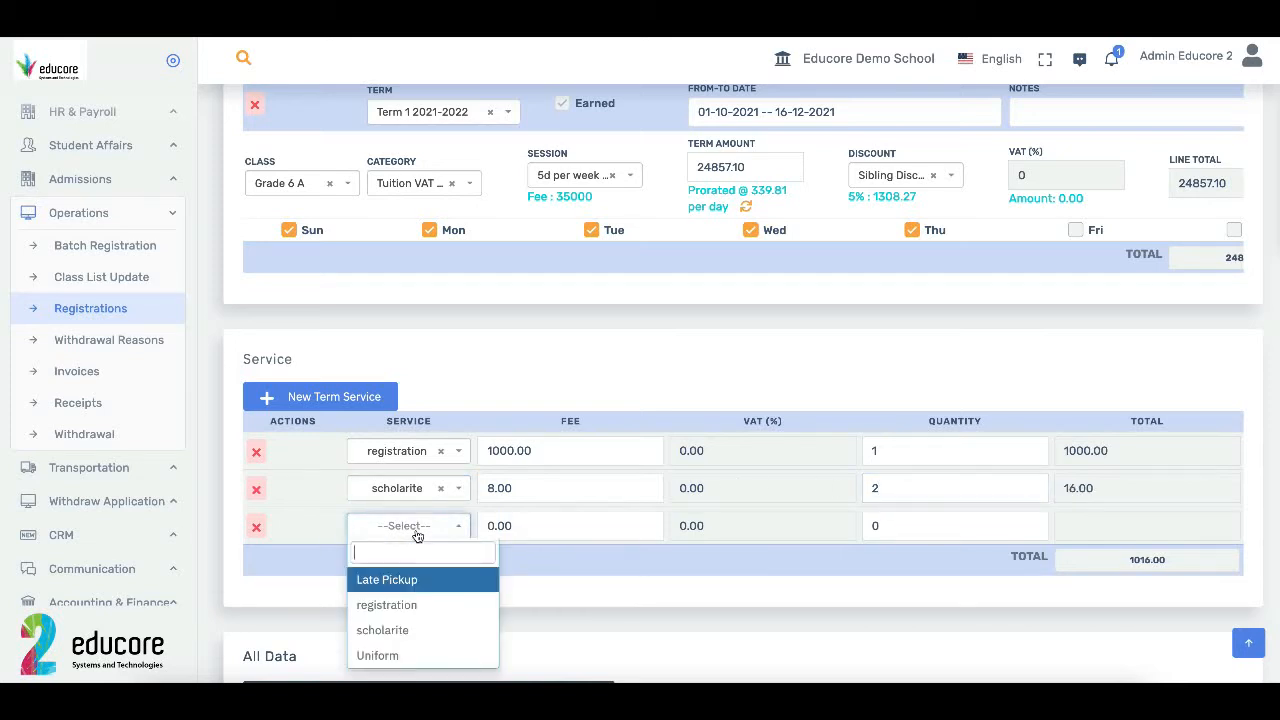
click(410, 657)
click(866, 531)
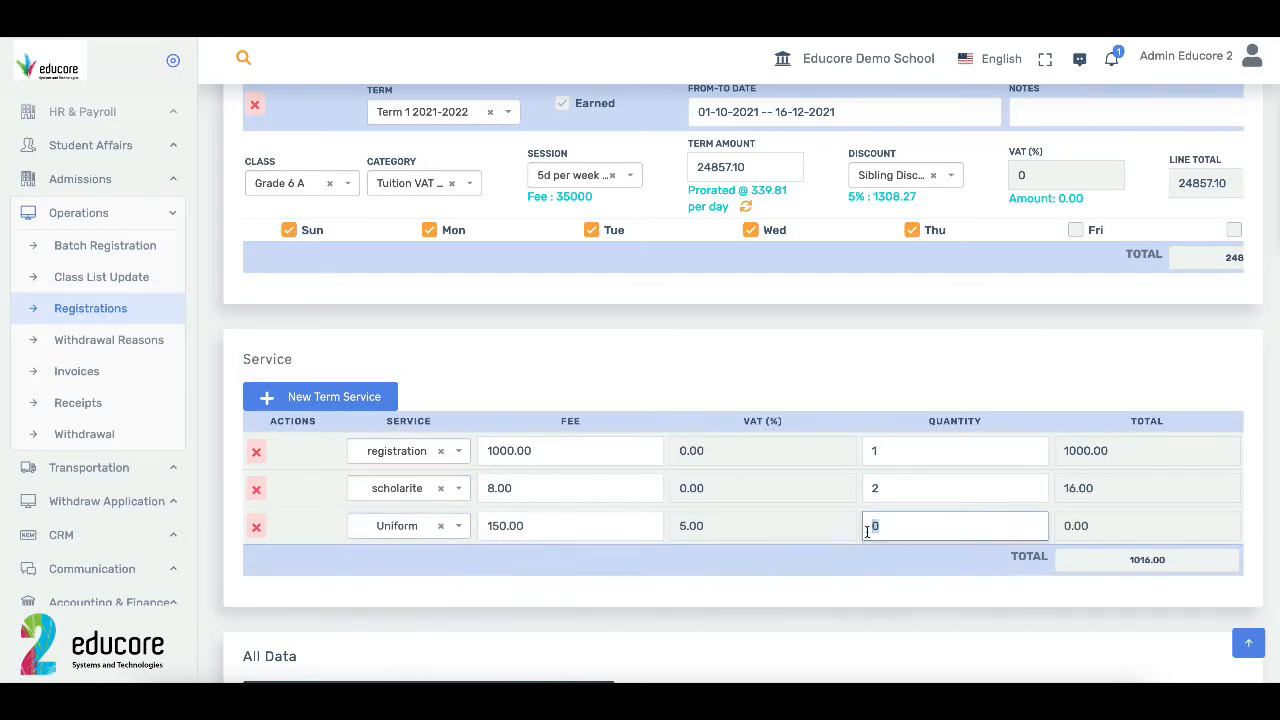
text(3)
scroll(637, 490, up, 2)
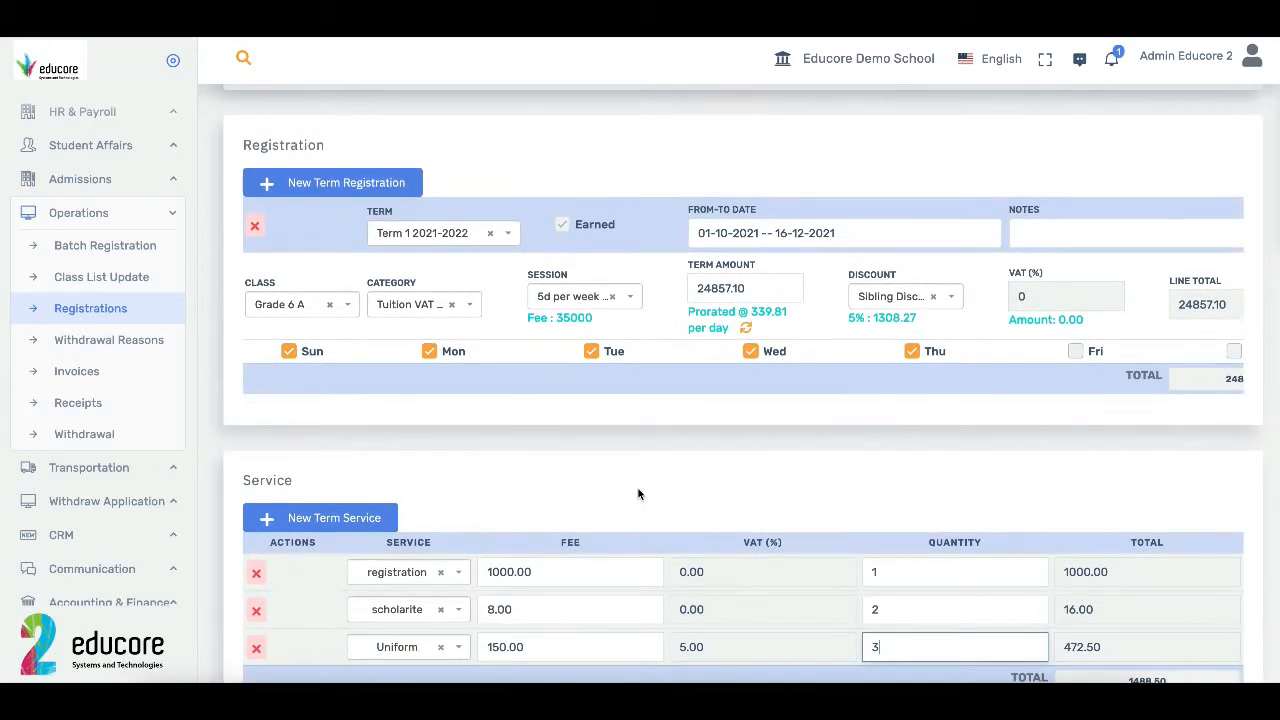
click(343, 188)
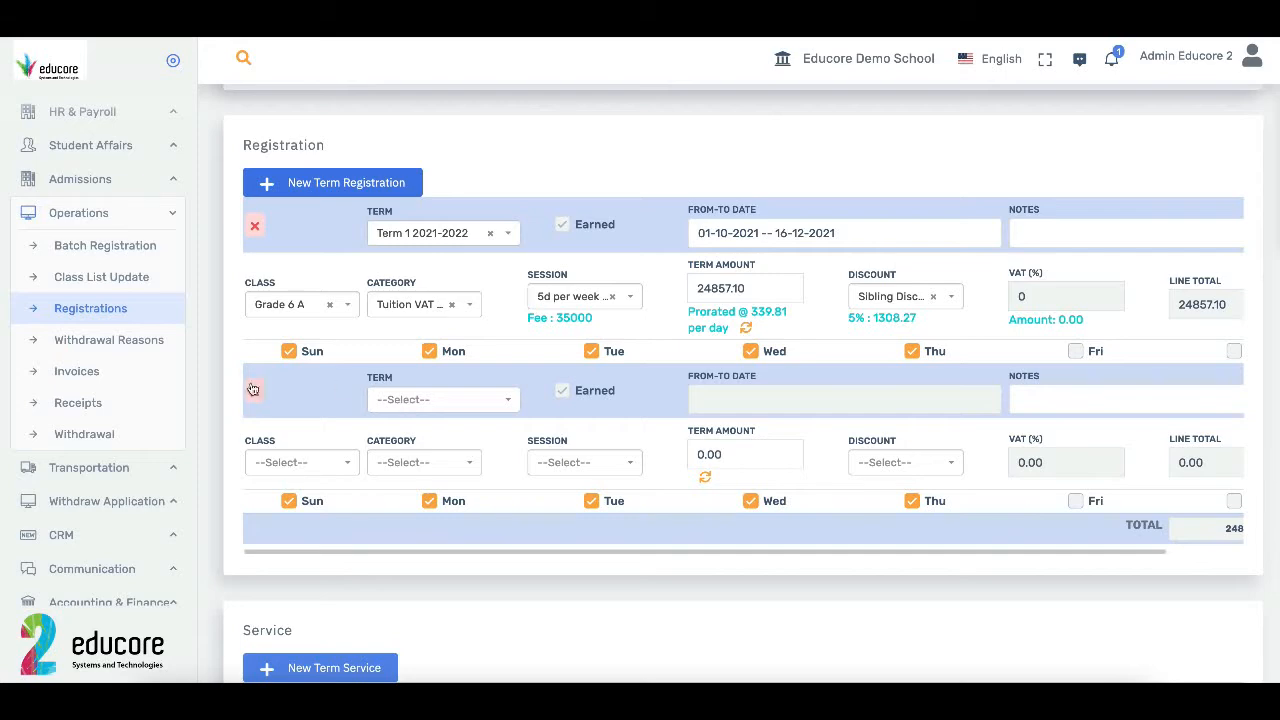
click(254, 389)
Step: Save the student's registration with its services and check its entry in the list of all registrations
scroll(460, 293, up, 3)
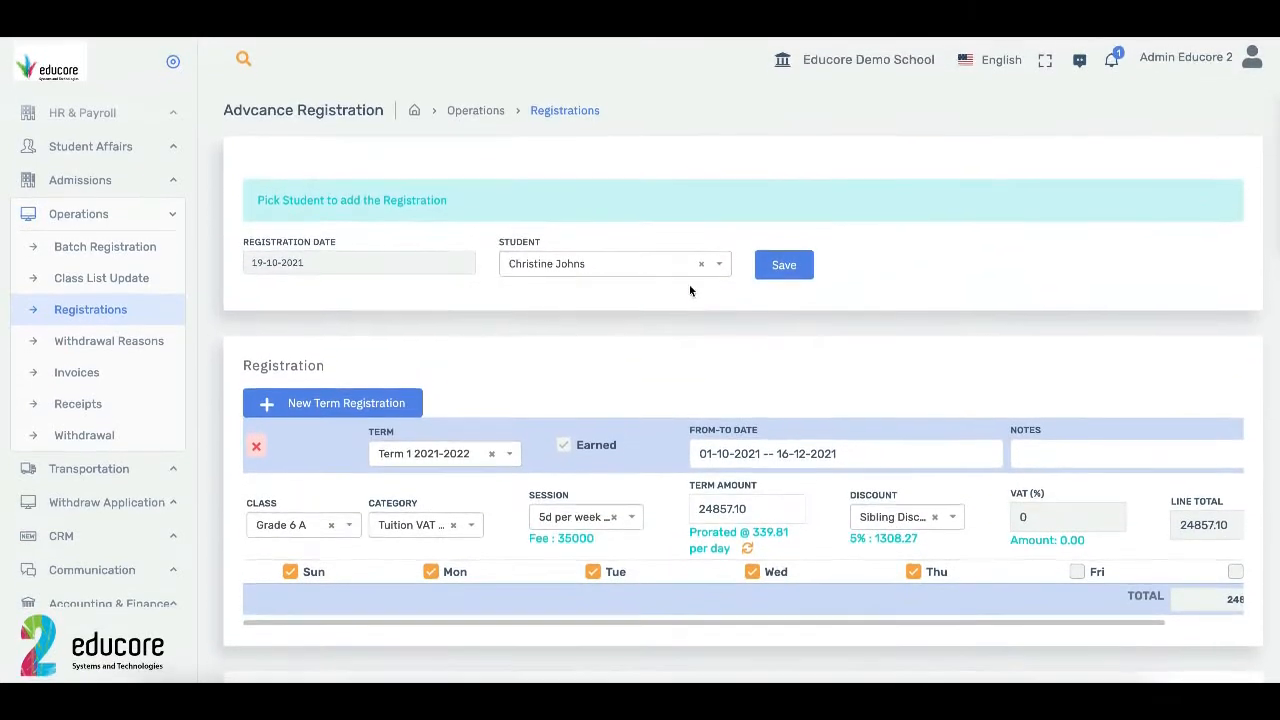
click(809, 261)
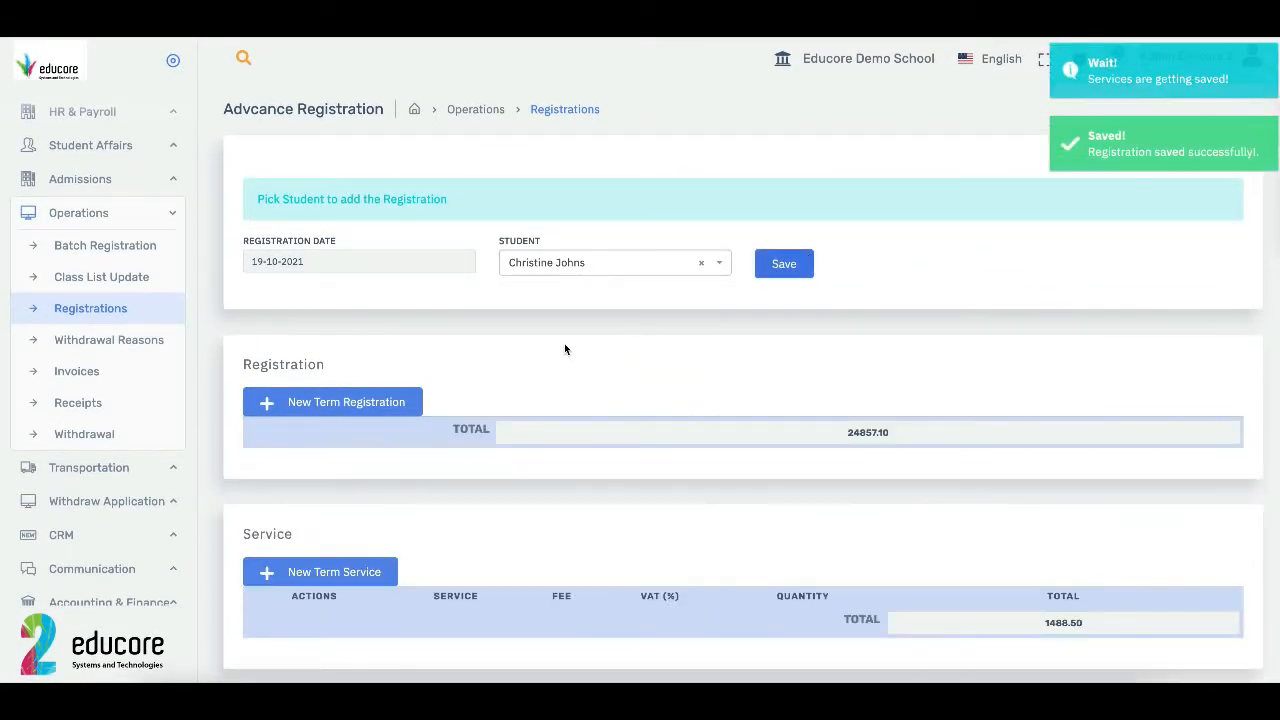
scroll(564, 349, down, 5)
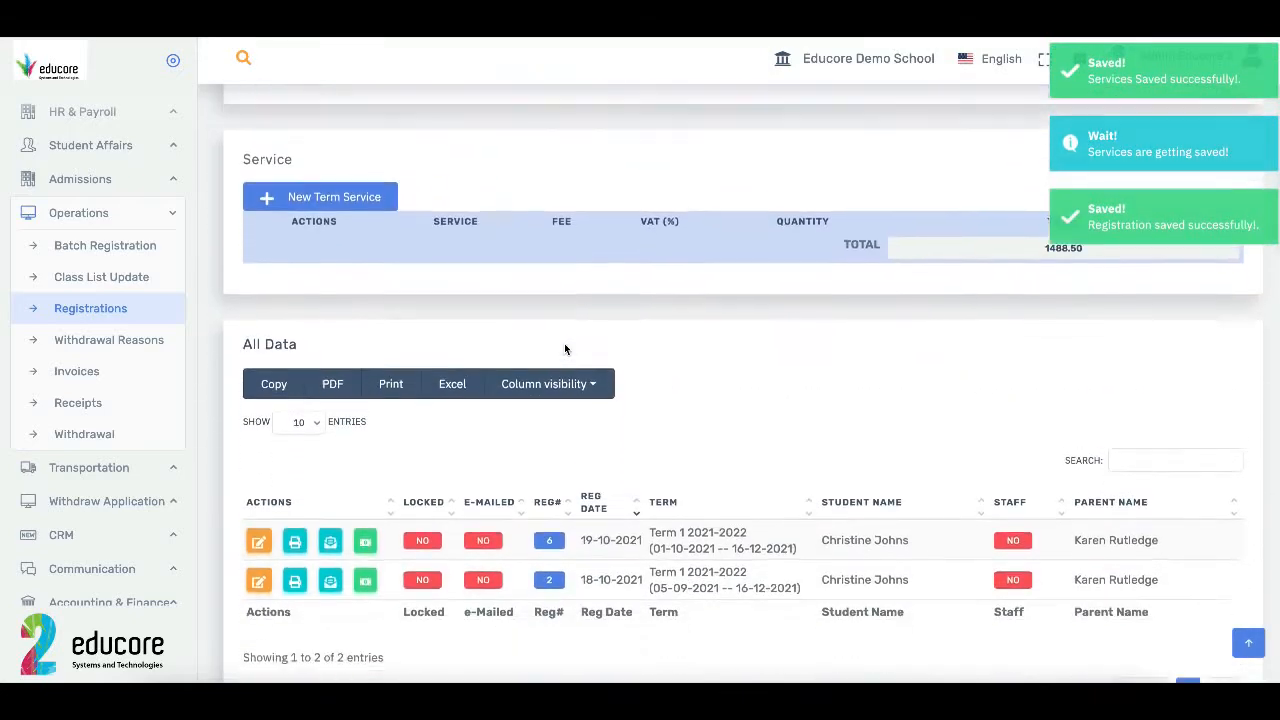
scroll(564, 349, down, 1)
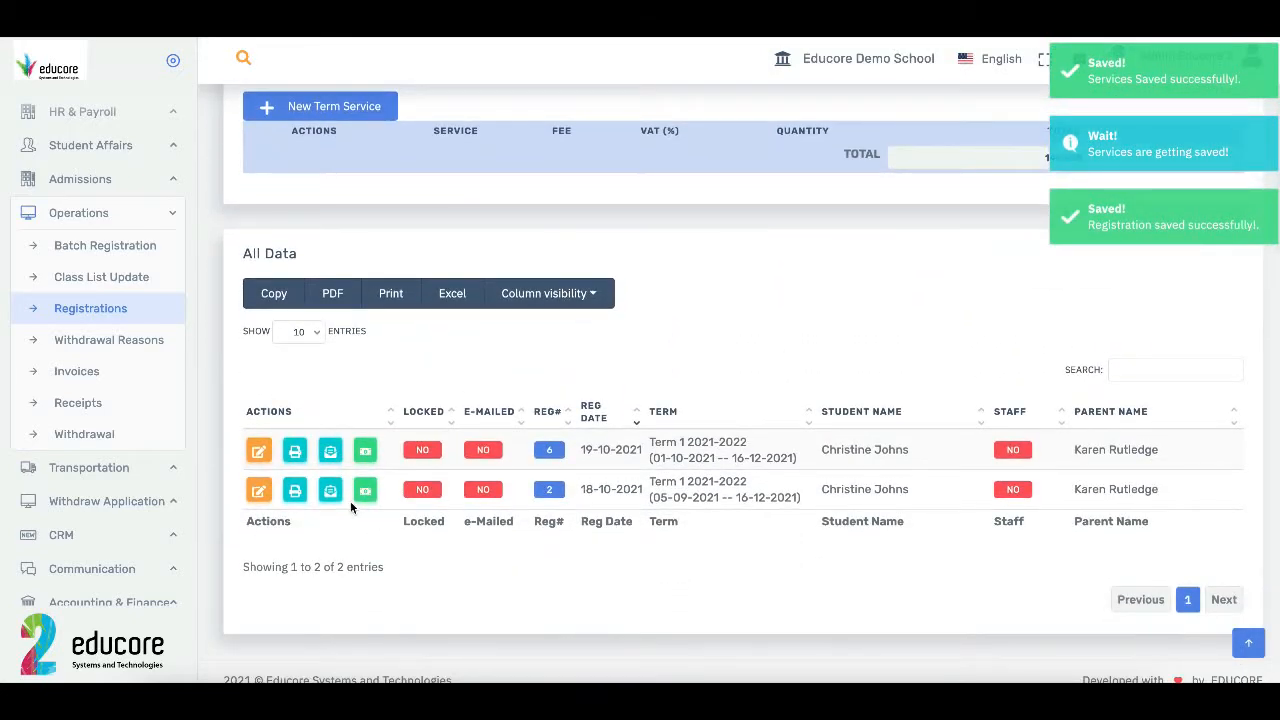
Step: Cancel mailing the invoice, open the printable tax invoice of the 18-10-2021 registration and review it
click(294, 489)
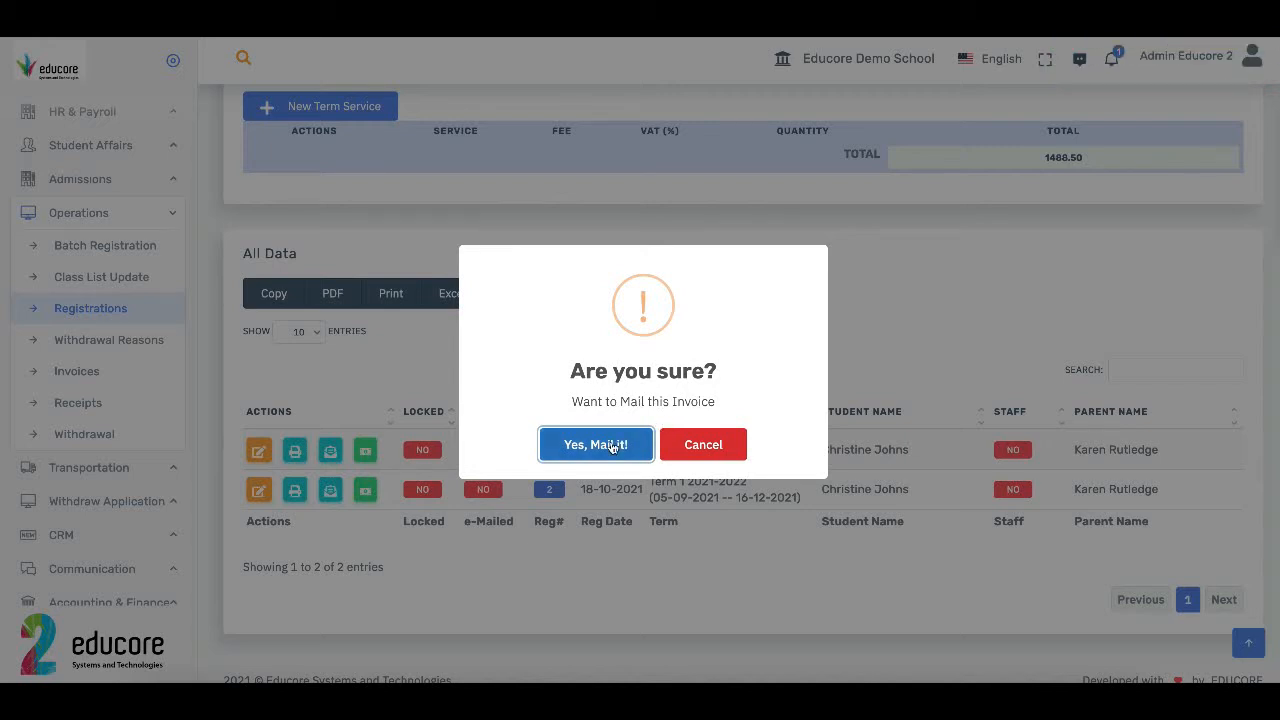
click(684, 447)
click(301, 497)
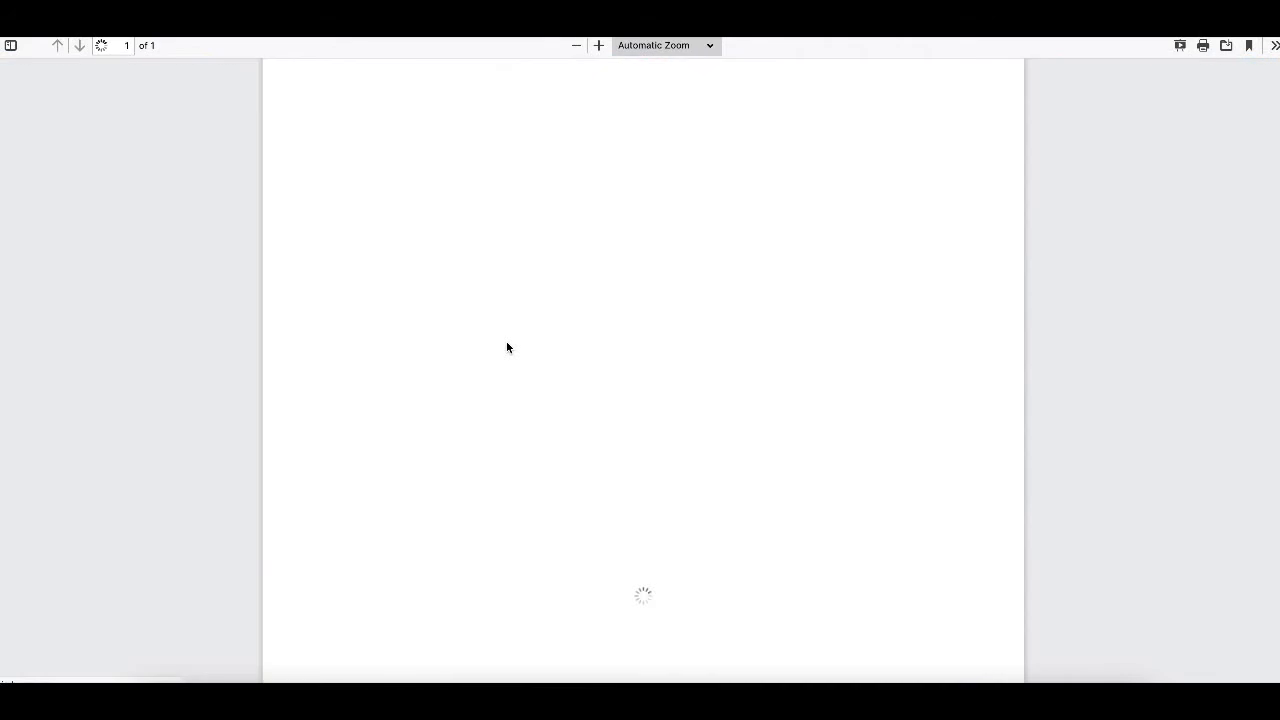
scroll(507, 347, down, 3)
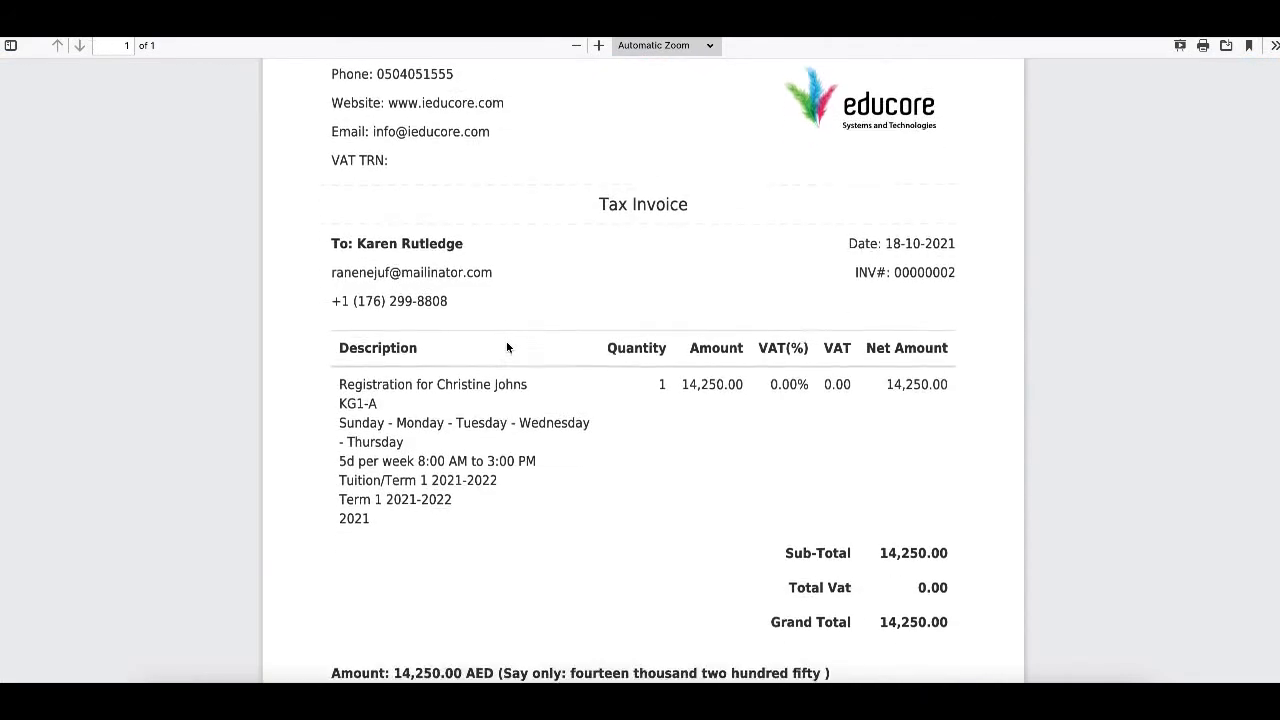
scroll(507, 346, up, 3)
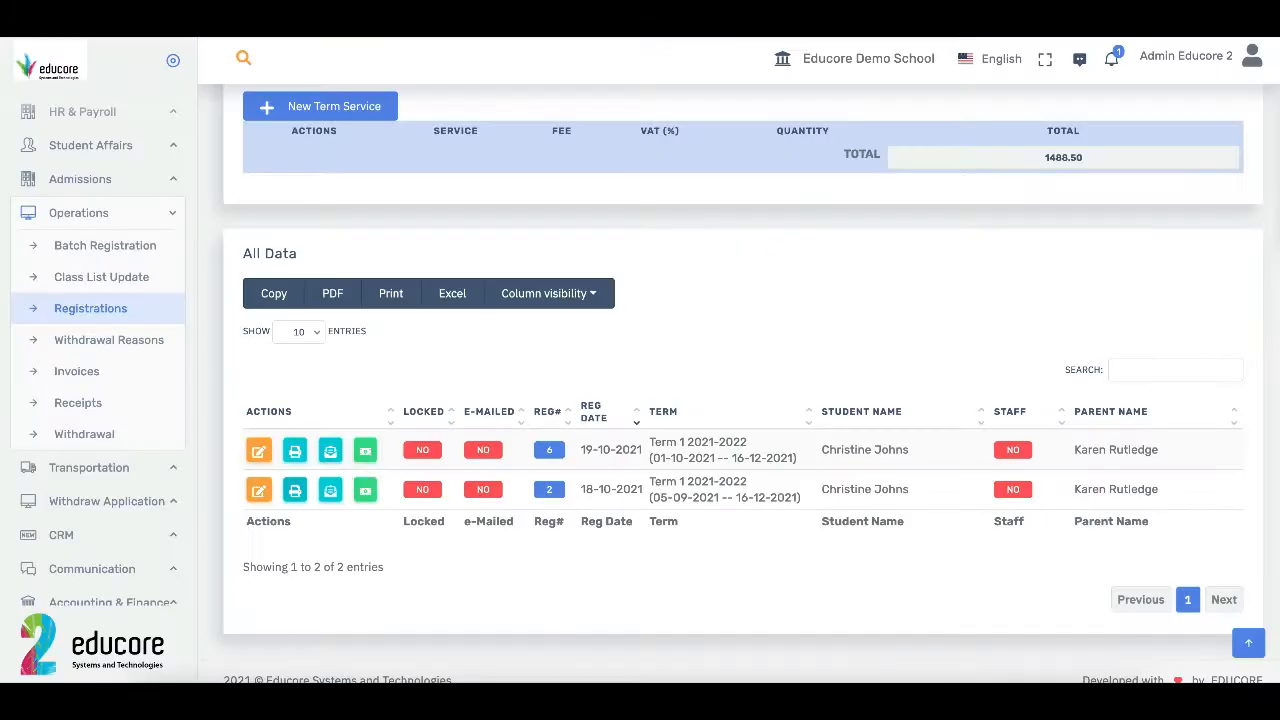
Step: Add an installment to the 18-10-2021 registration, due 31-10-2021, described as 1st Installment, with a due amount of 7250
click(365, 490)
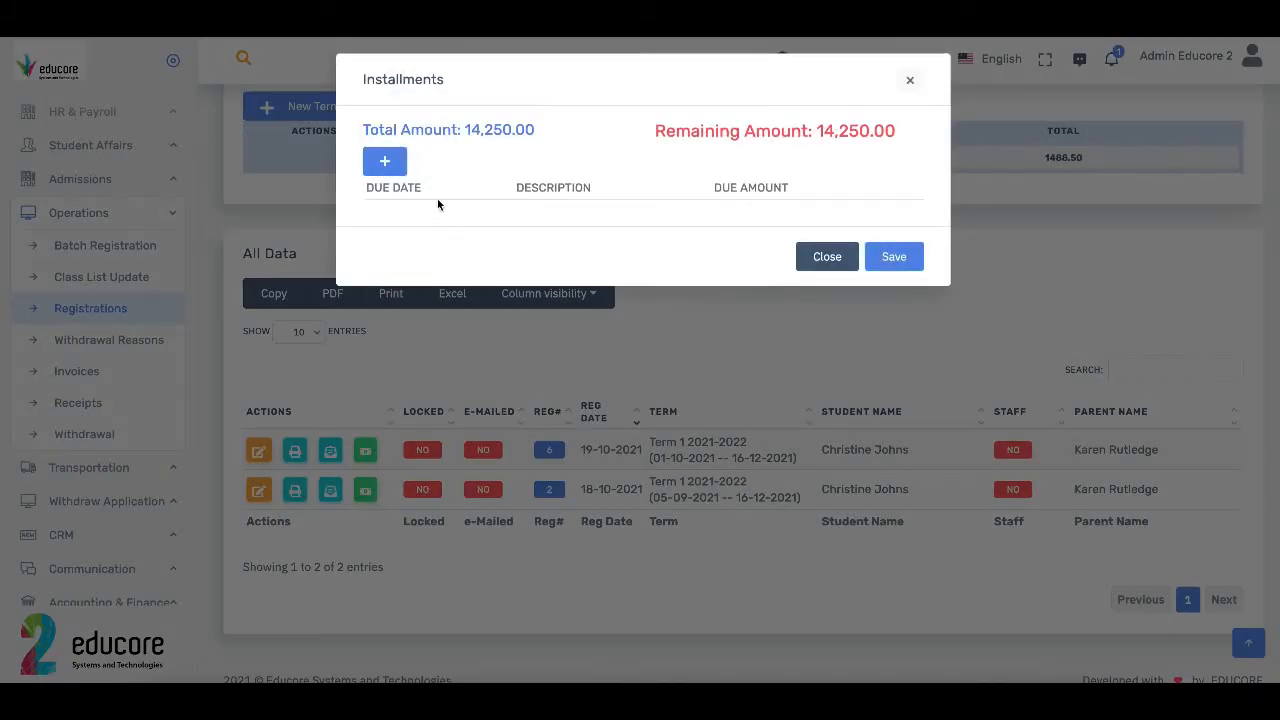
click(385, 161)
click(443, 217)
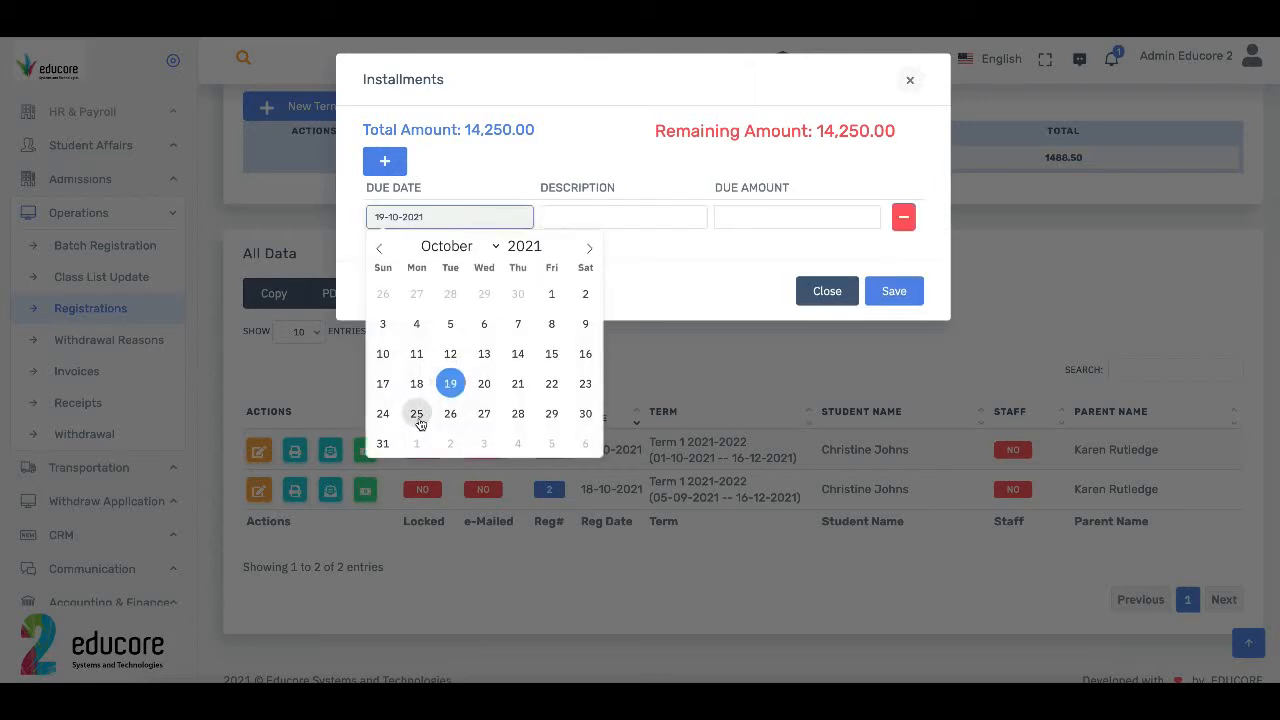
click(383, 444)
click(583, 215)
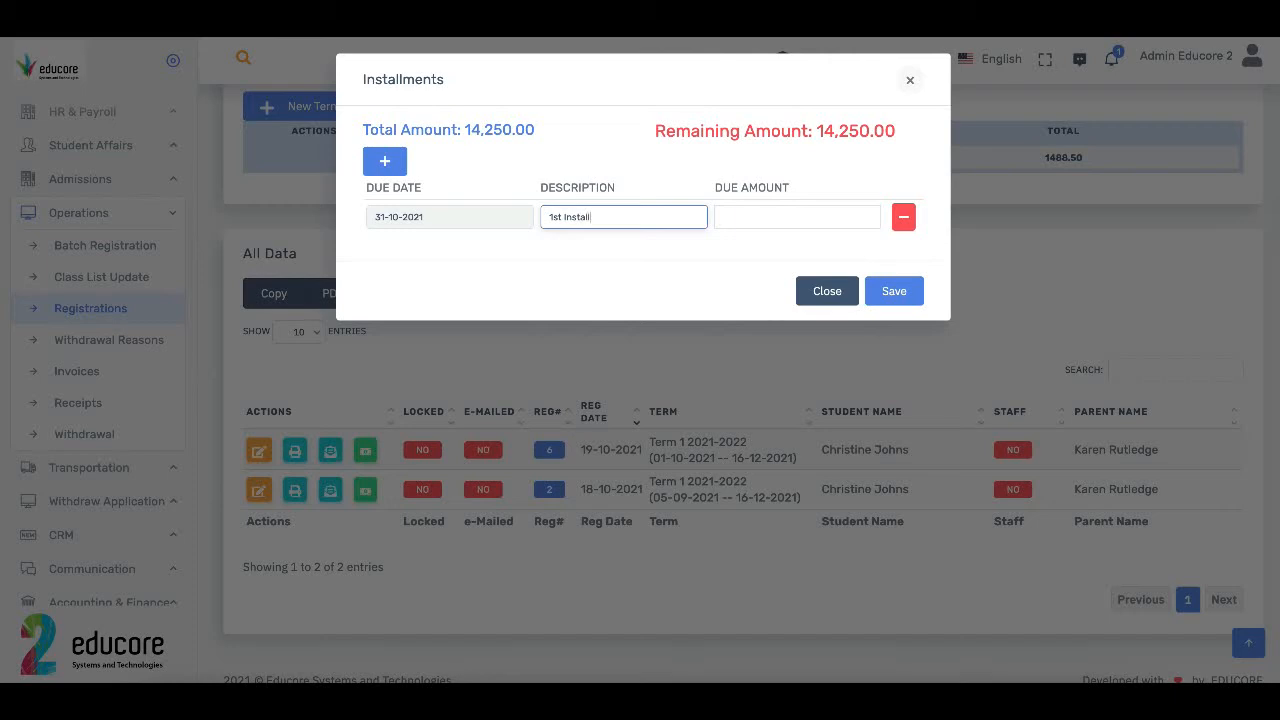
text(1st Installment)
key(Tab)
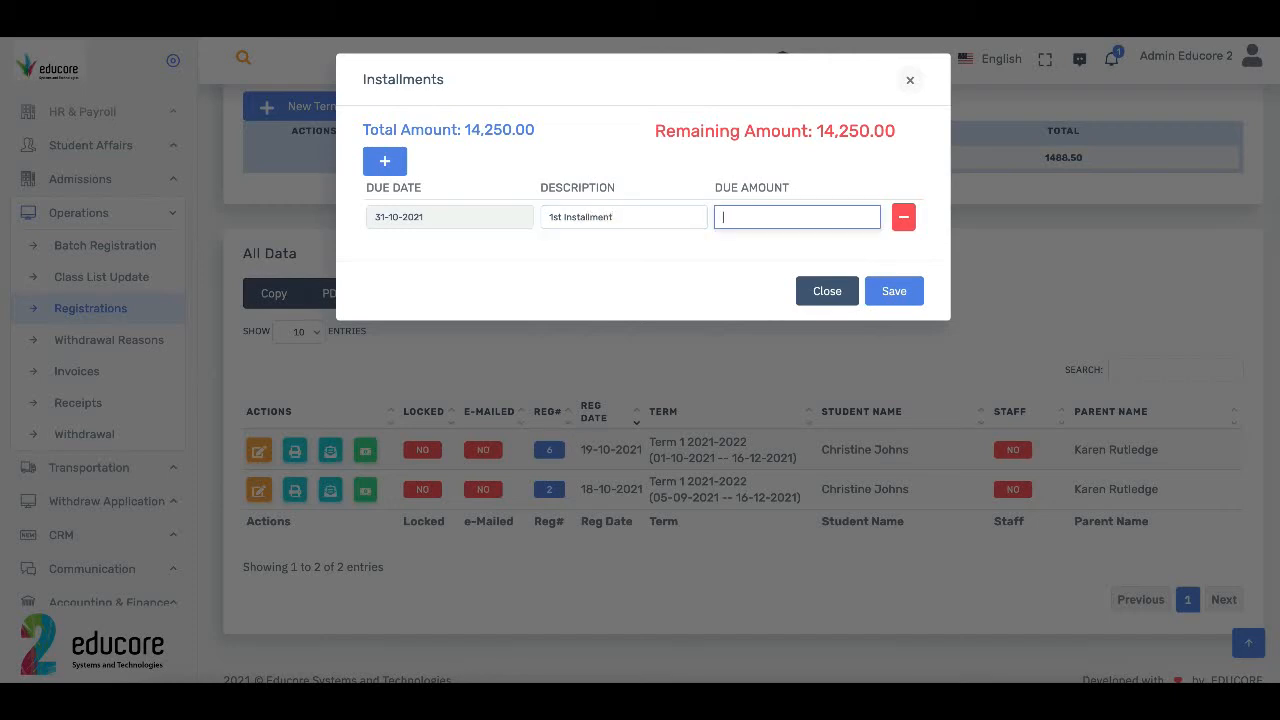
text(7250)
Step: Add a second installment due 30-11-2021, described as 2nd Installment, with a due amount of 7000, and save the installment plan
click(399, 168)
click(451, 258)
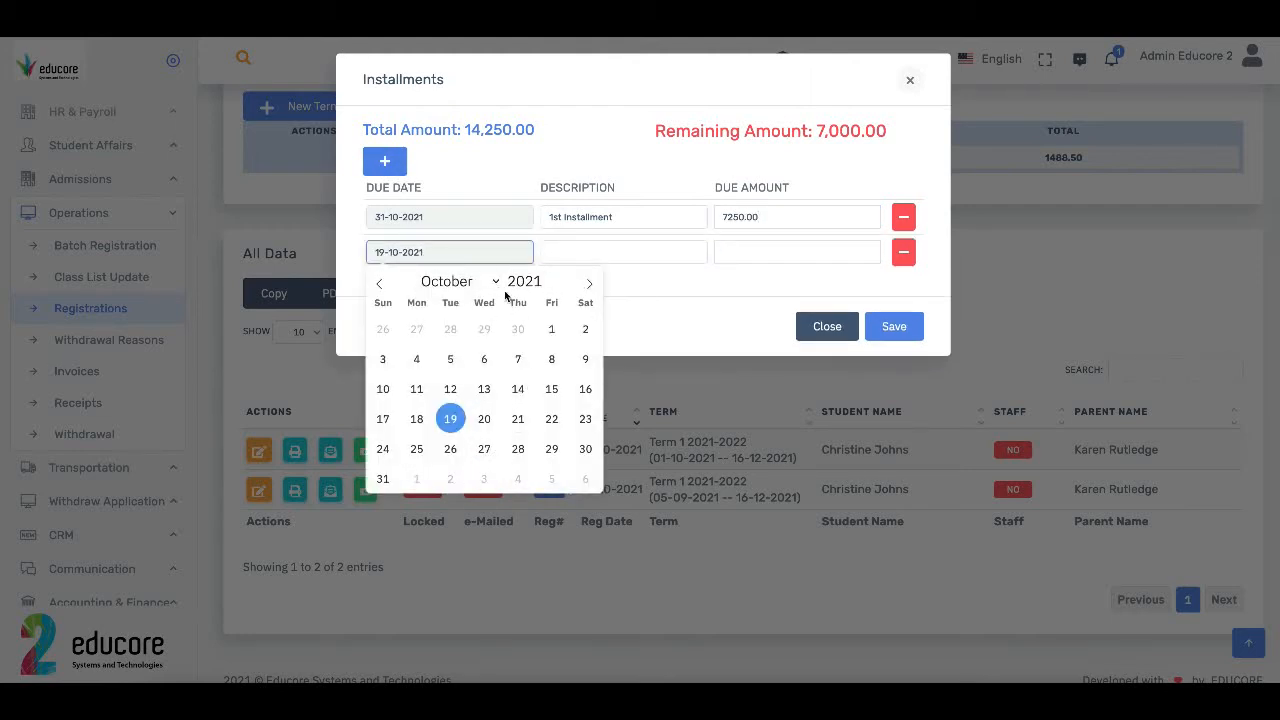
click(589, 283)
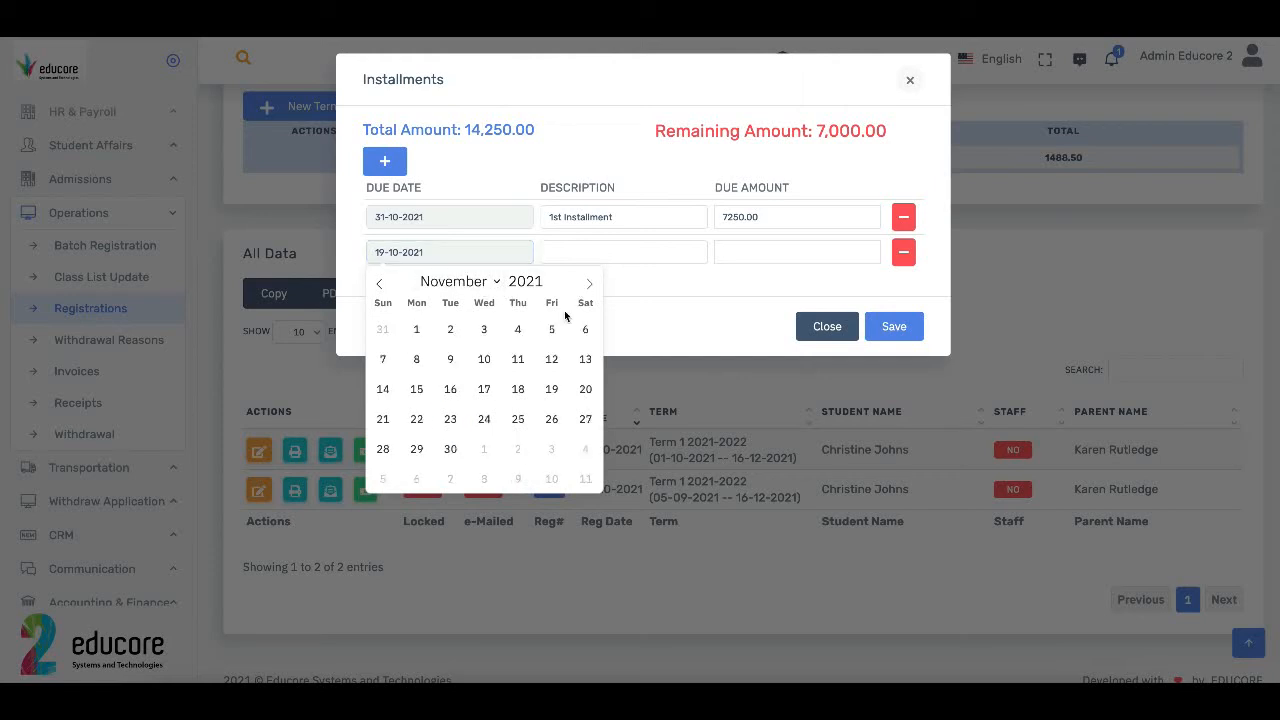
click(450, 449)
click(551, 252)
text(2nd Installment)
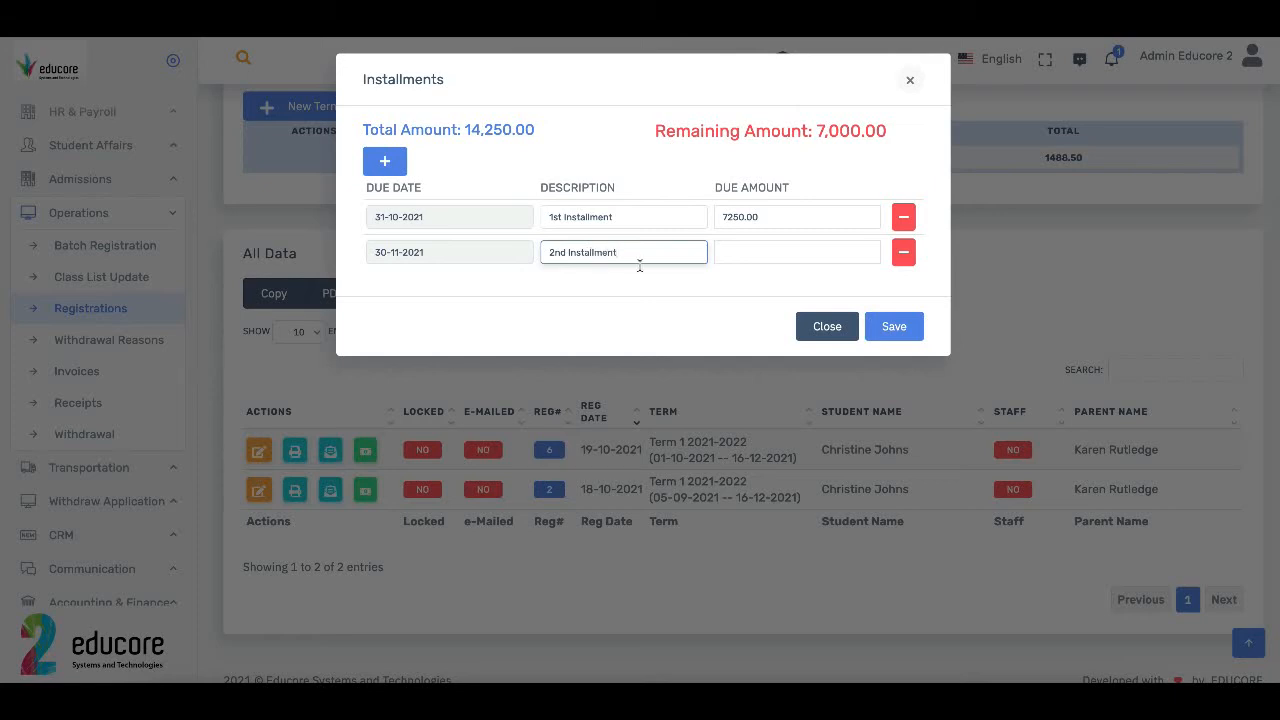
click(755, 259)
text(7000)
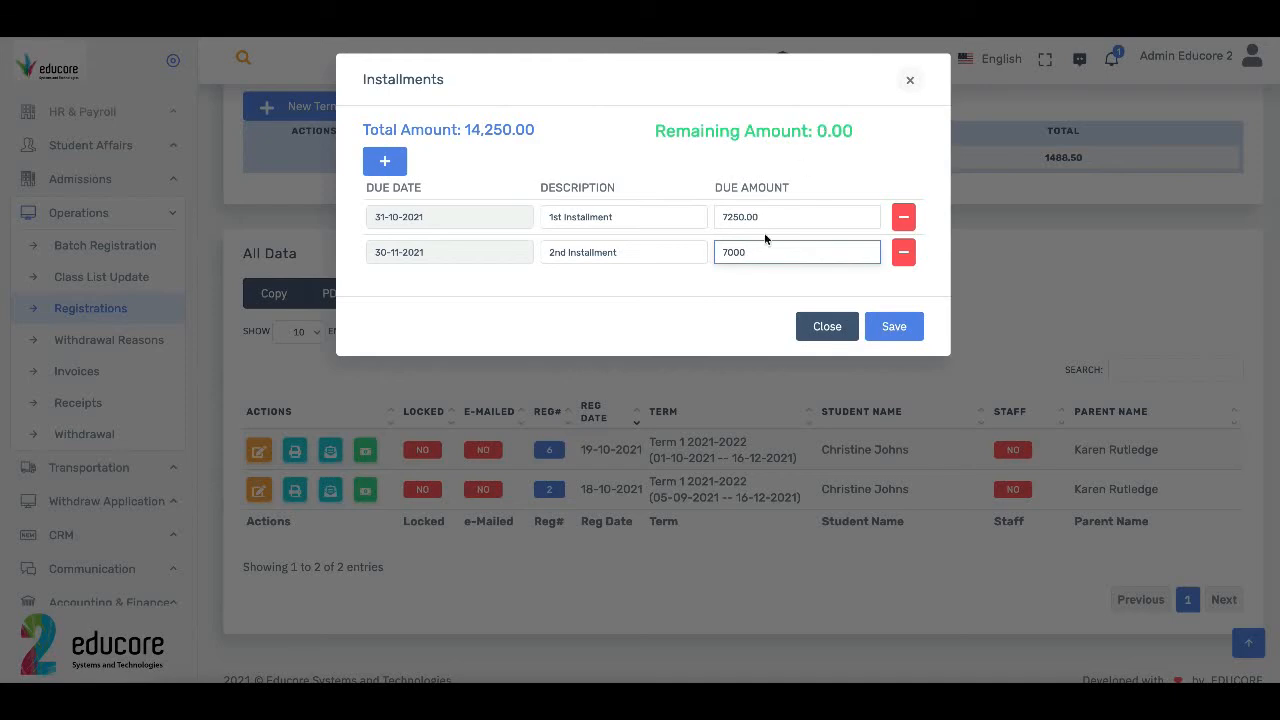
click(885, 326)
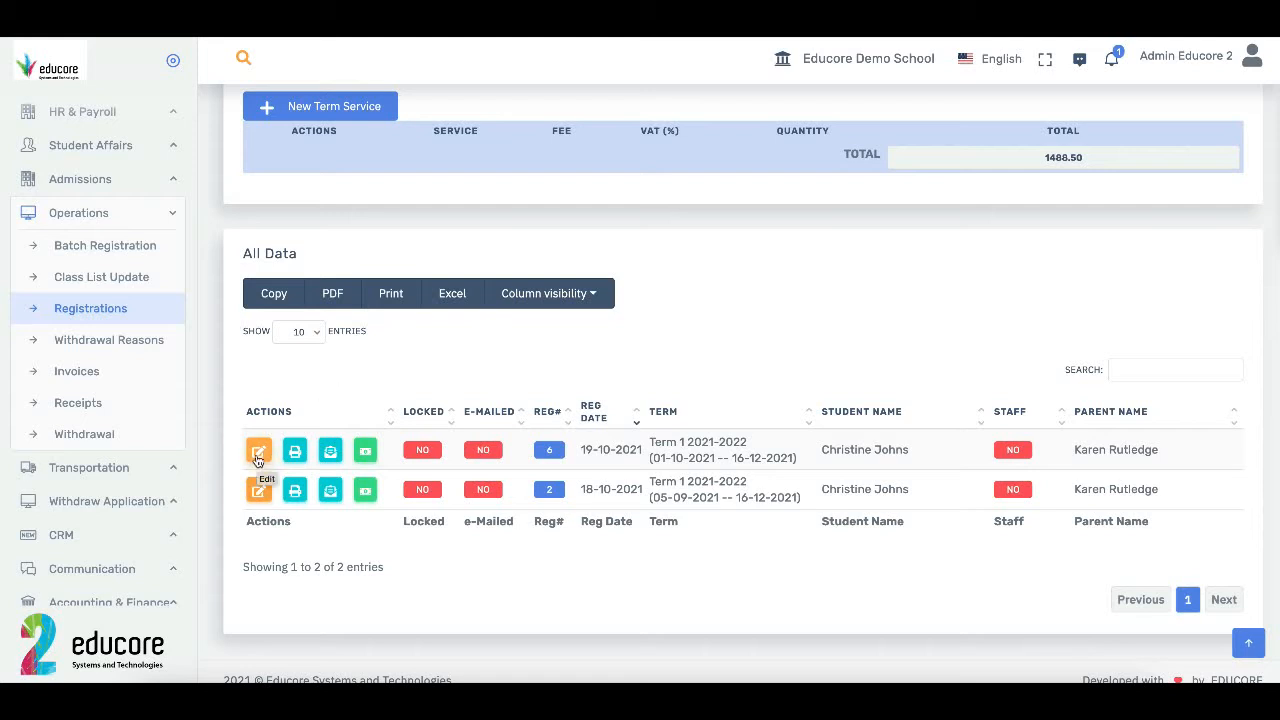
Step: Open the Receipts page and select the registered student for a new receipt
click(83, 403)
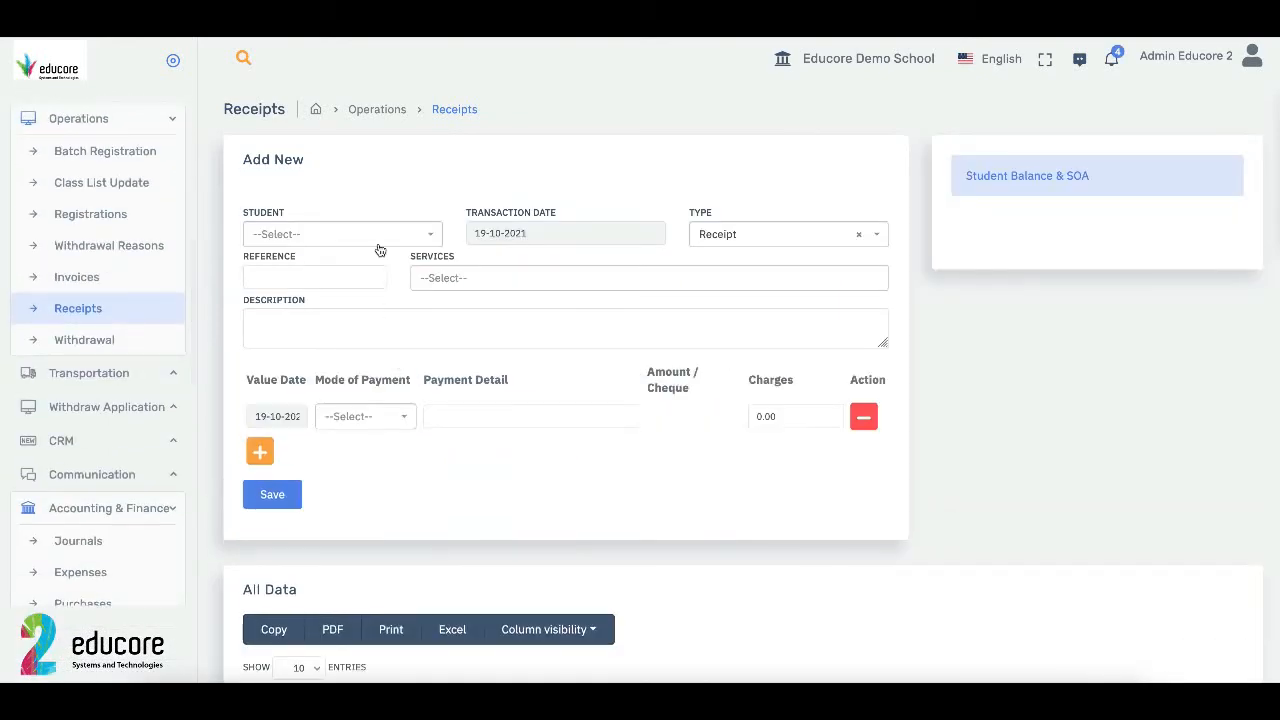
click(380, 248)
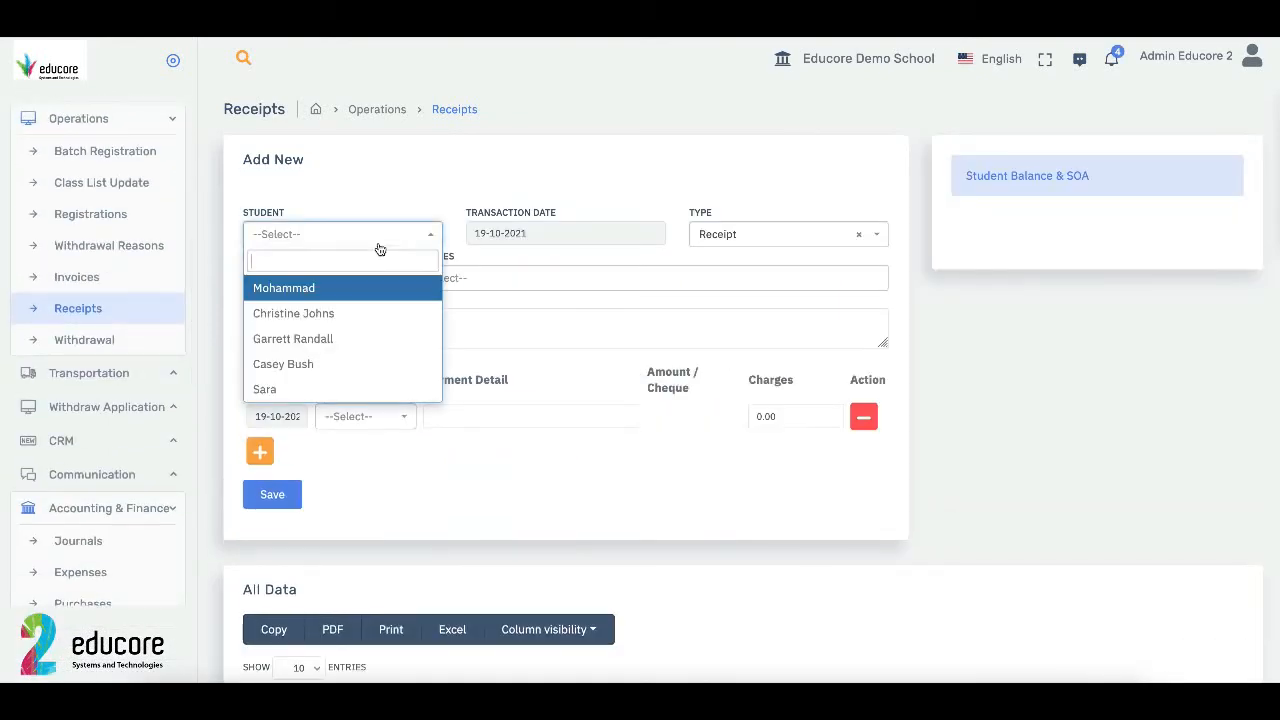
click(368, 312)
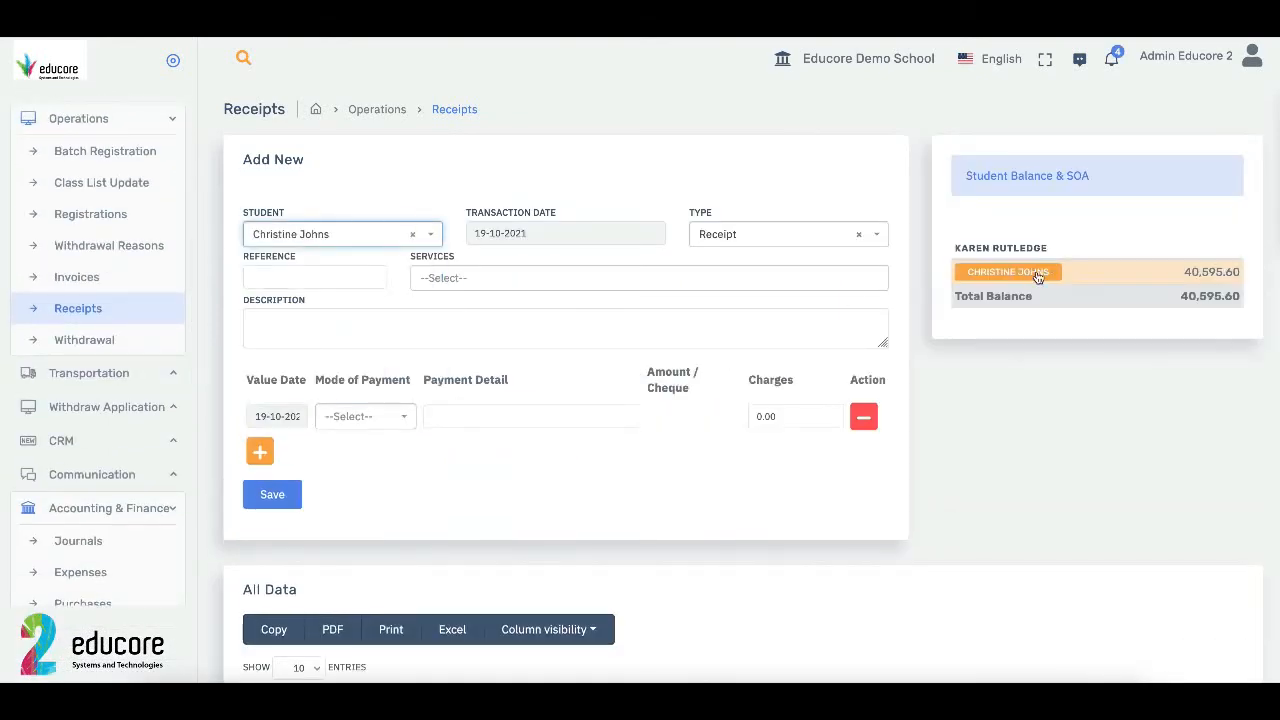
Step: Examine the student's statement of account for the tuition and service charges, and close it
click(1036, 272)
scroll(732, 400, down, 2)
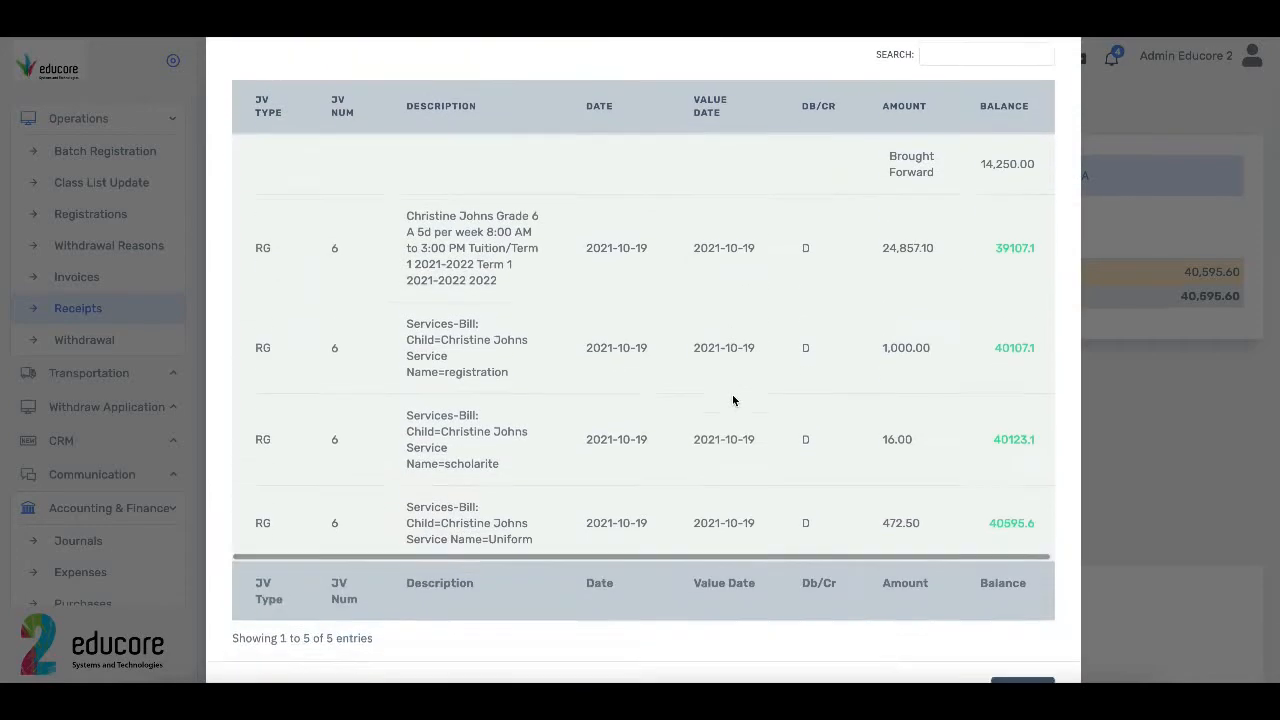
scroll(732, 395, up, 1)
scroll(740, 400, down, 3)
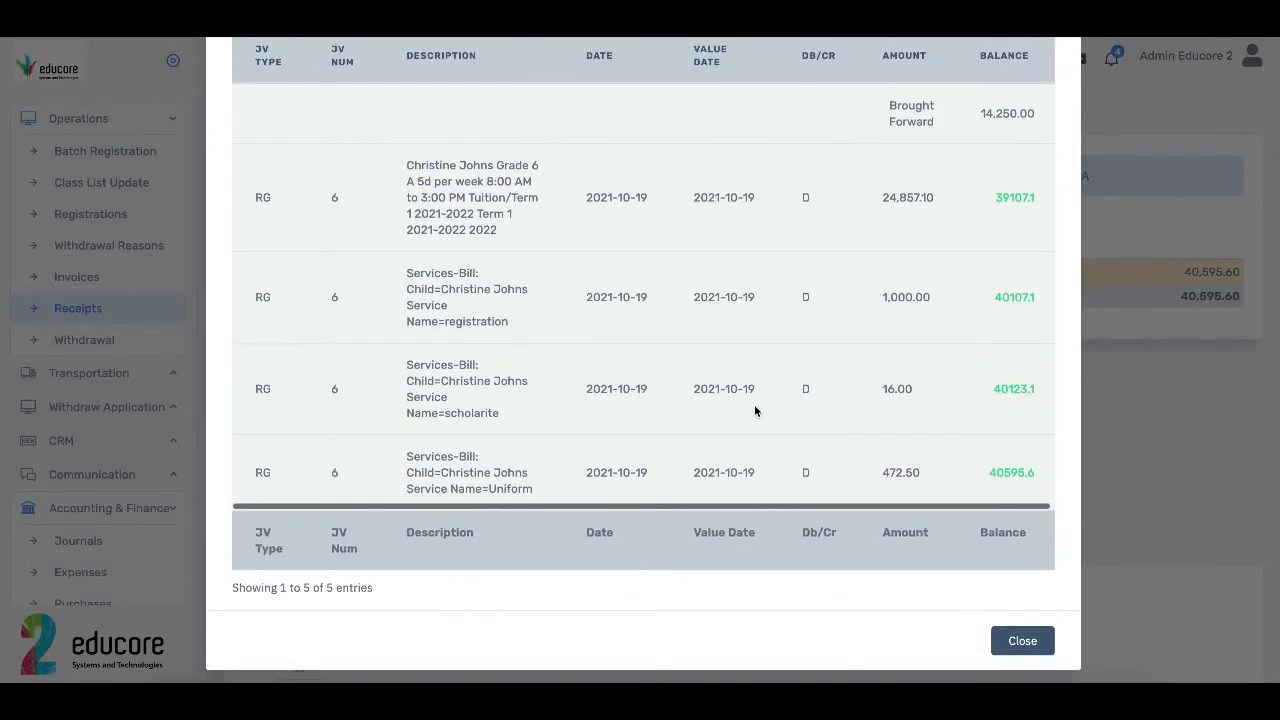
click(1020, 640)
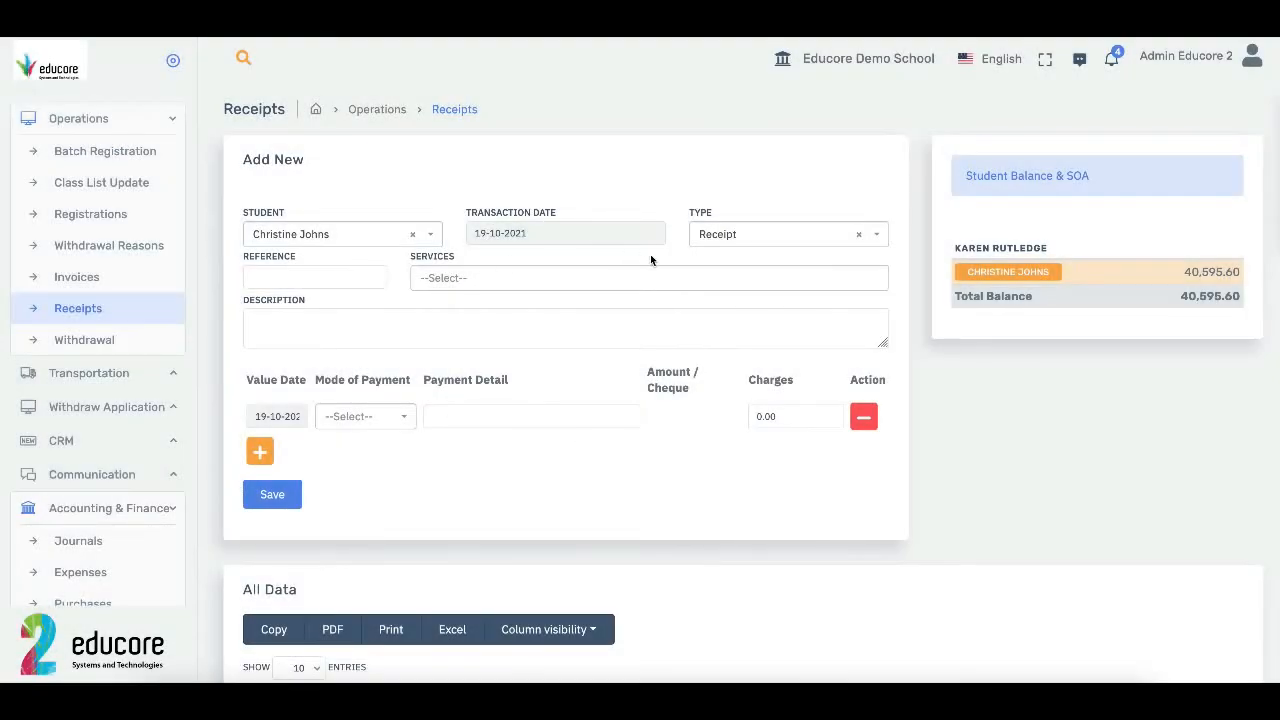
Step: Assign the Uniform and registration services to the receipt and describe it as Payment on Account
click(571, 282)
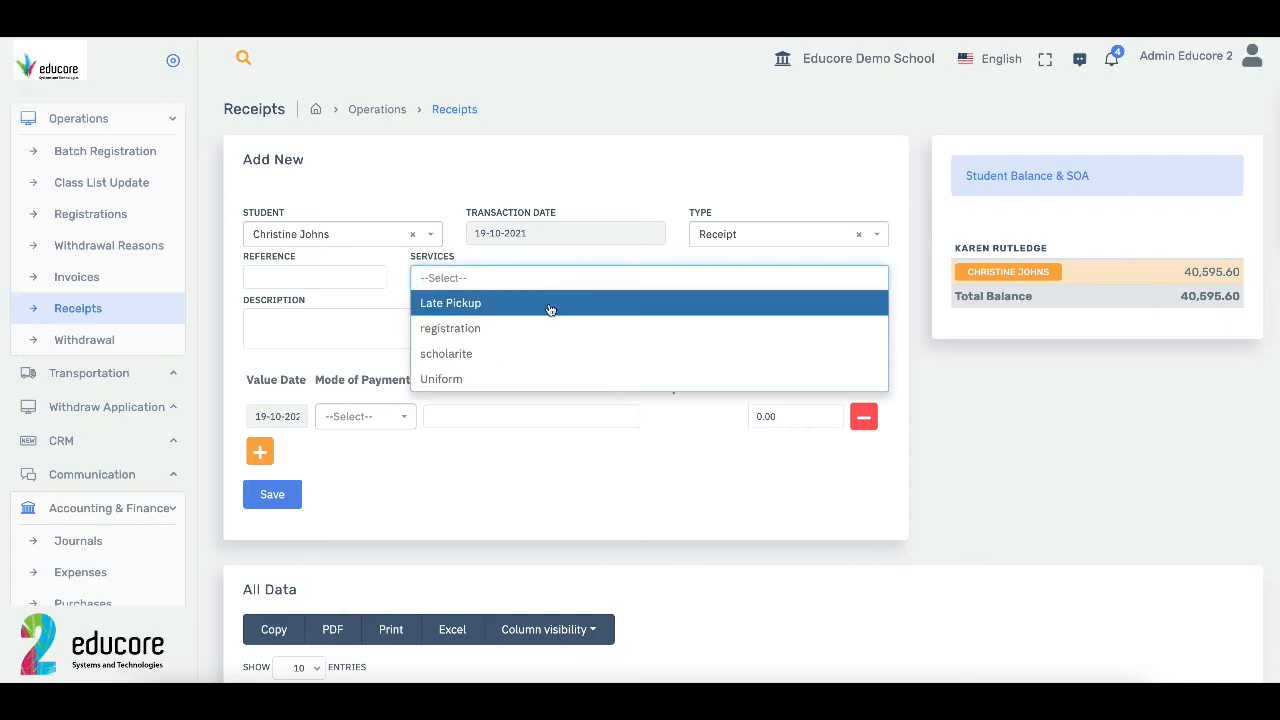
click(514, 381)
click(532, 288)
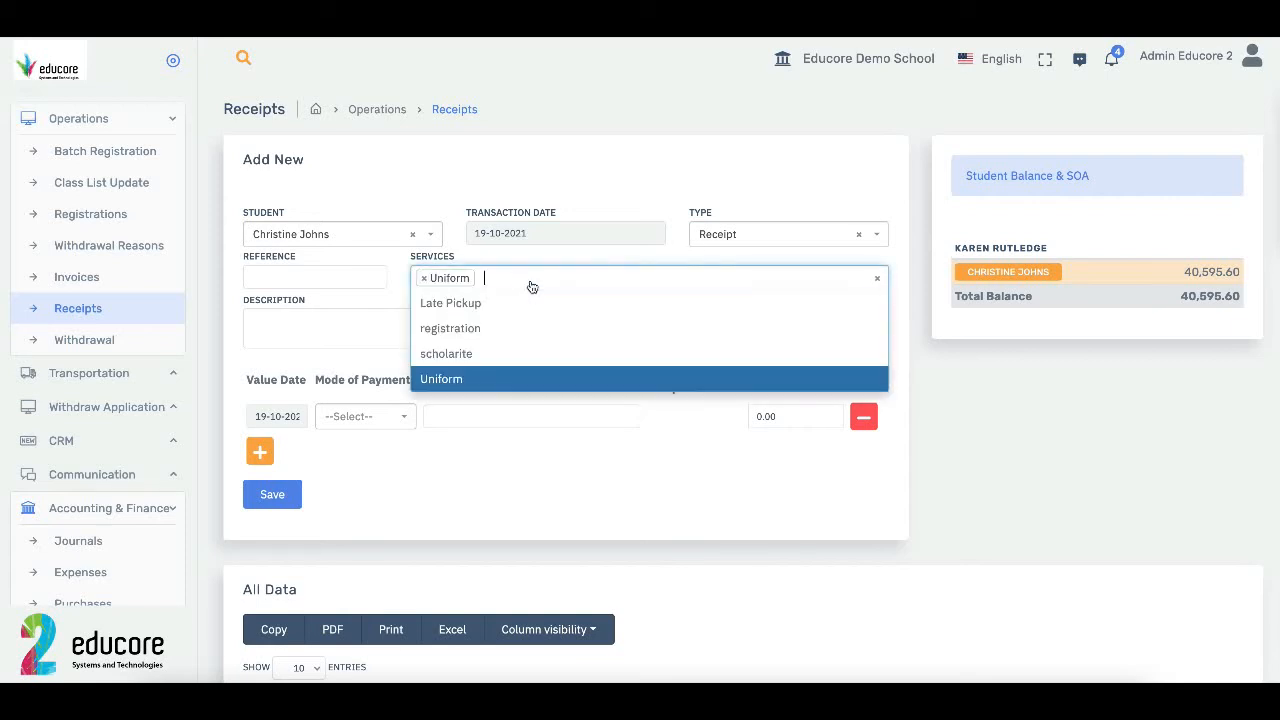
click(498, 328)
click(429, 333)
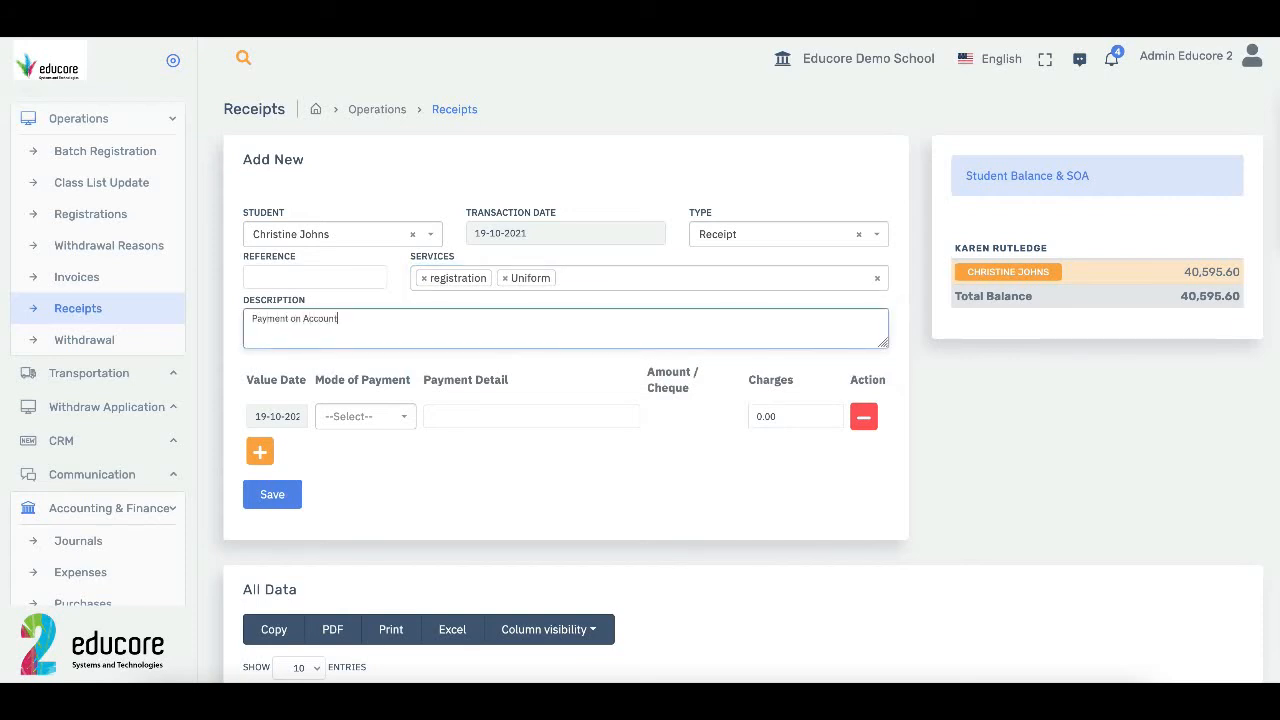
Step: Fill the first payment line as Cheques Under Collection dated 25-10-2021, with detail ADIB 1234, an amount of 3000 and charges of 20
click(345, 417)
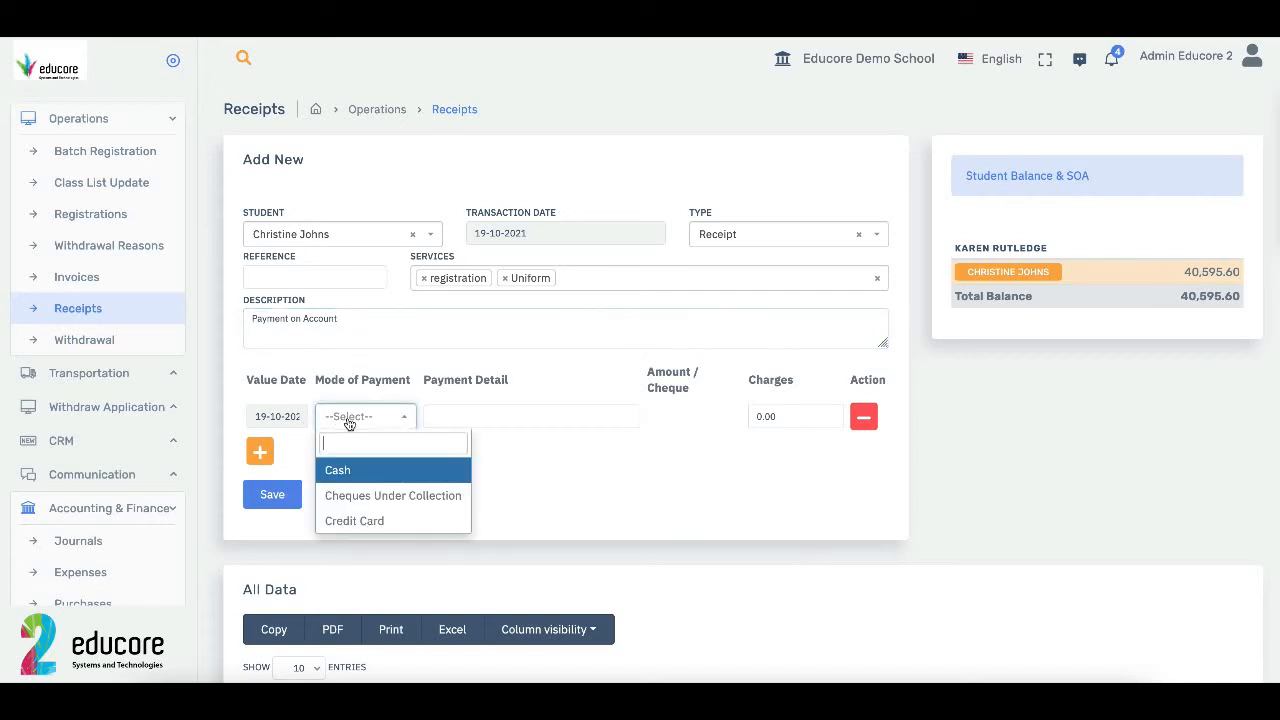
click(352, 494)
click(287, 422)
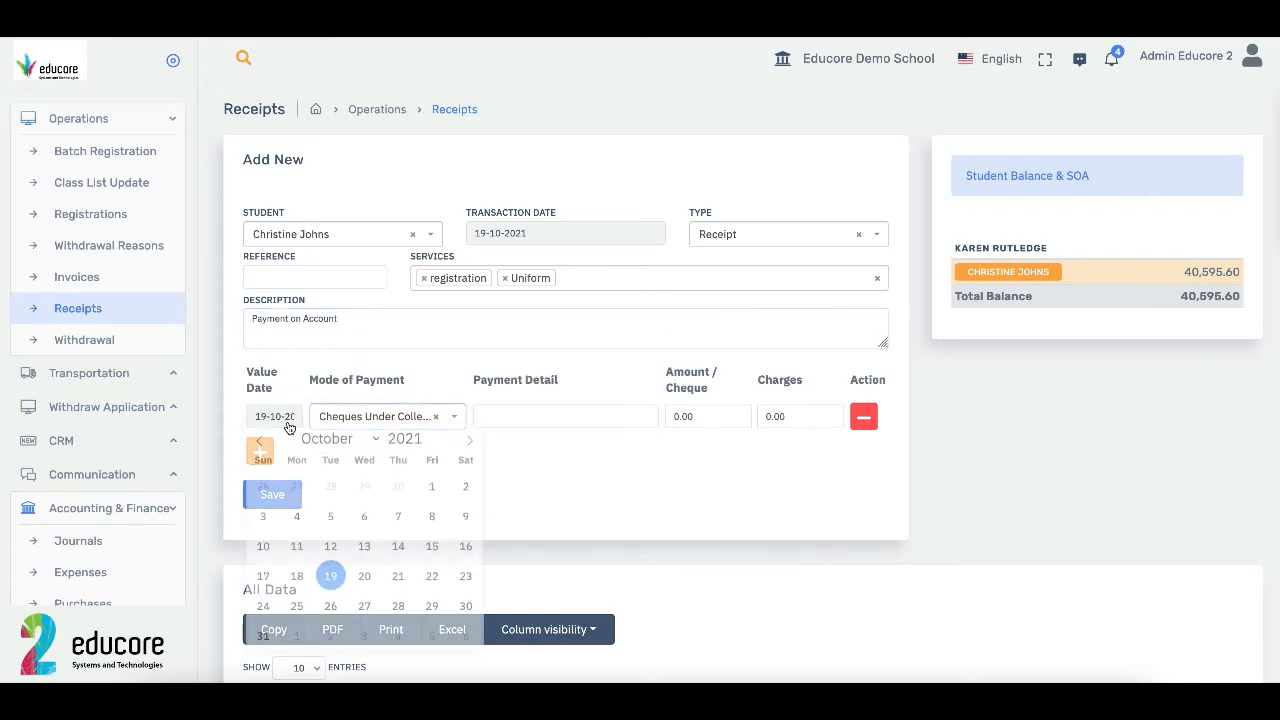
click(297, 613)
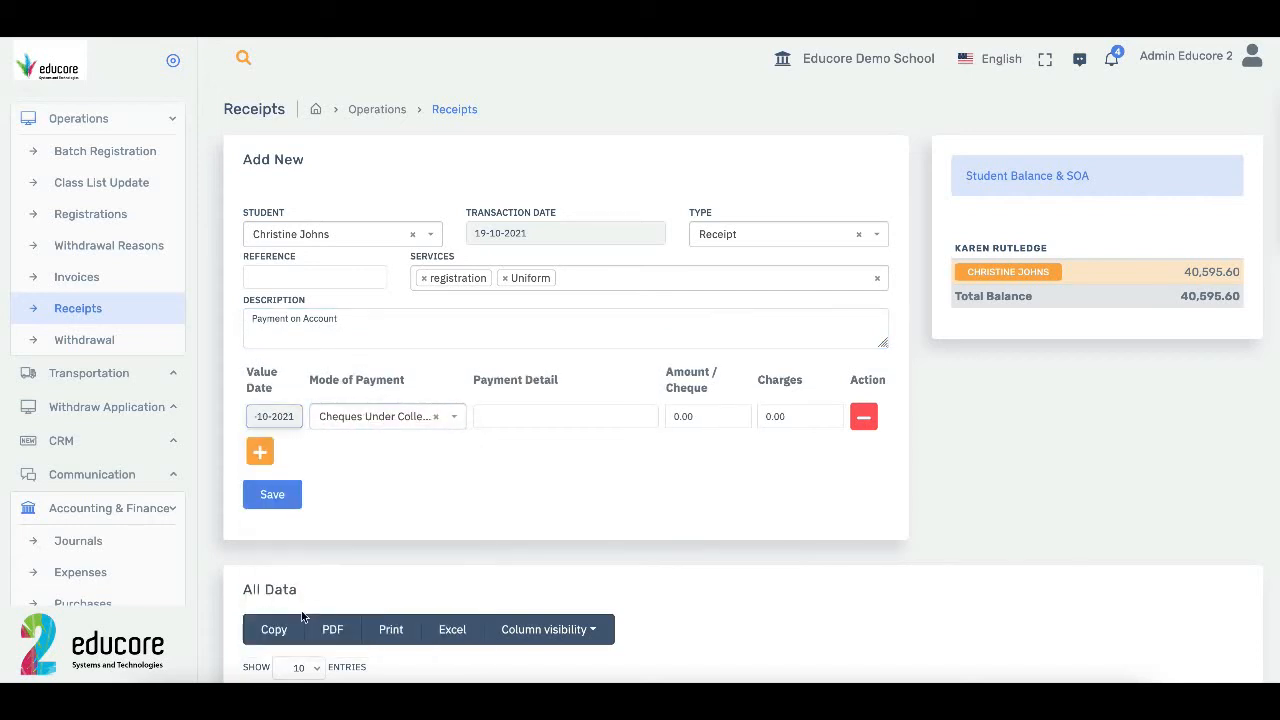
click(478, 414)
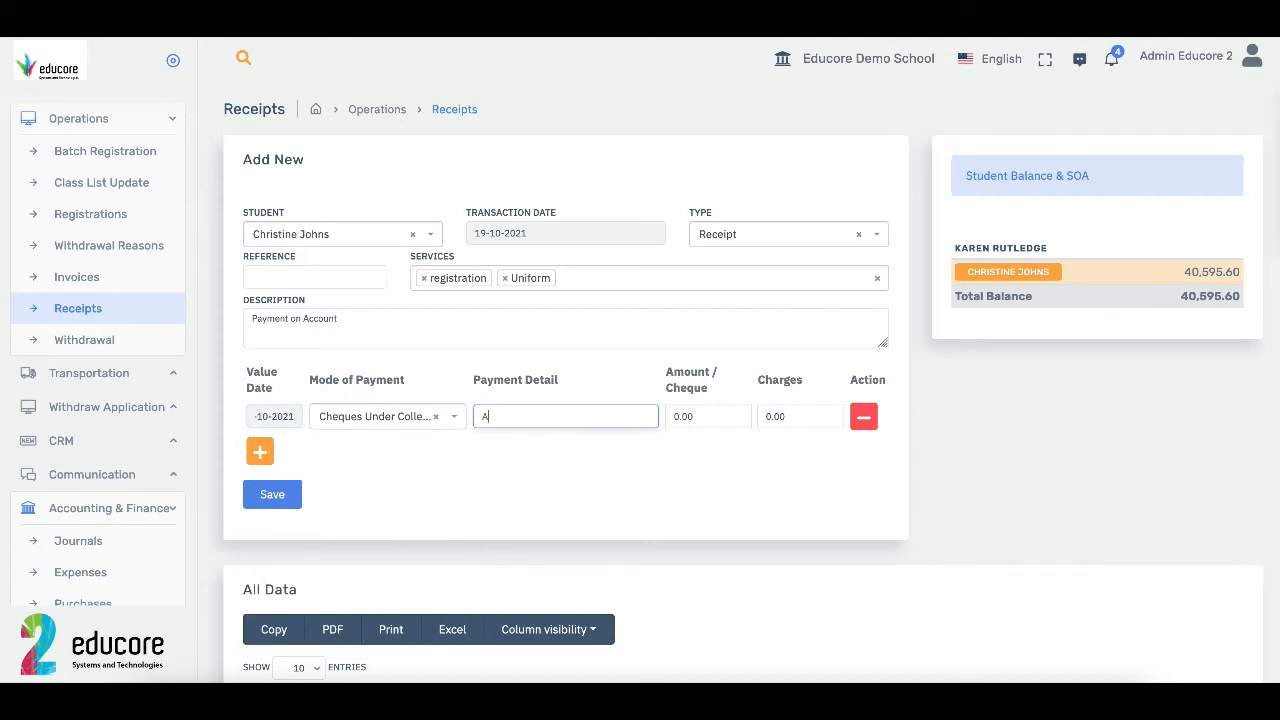
click(670, 423)
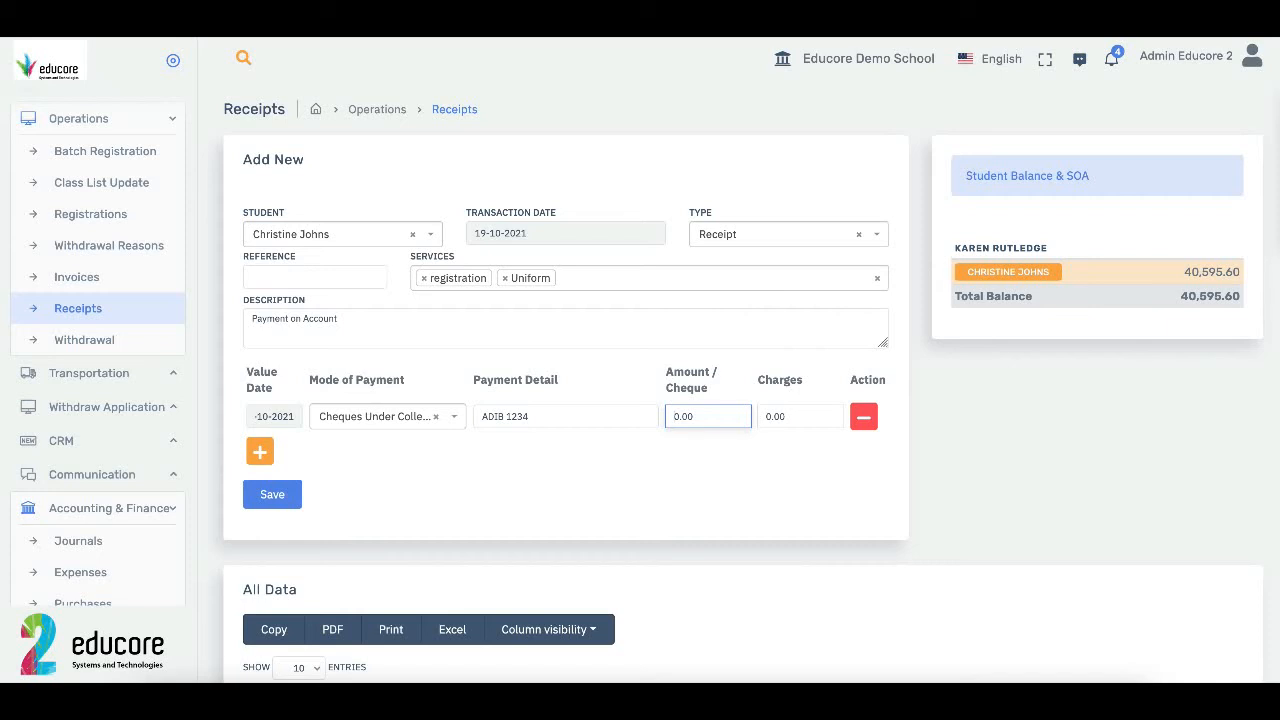
text(300)
key(Tab)
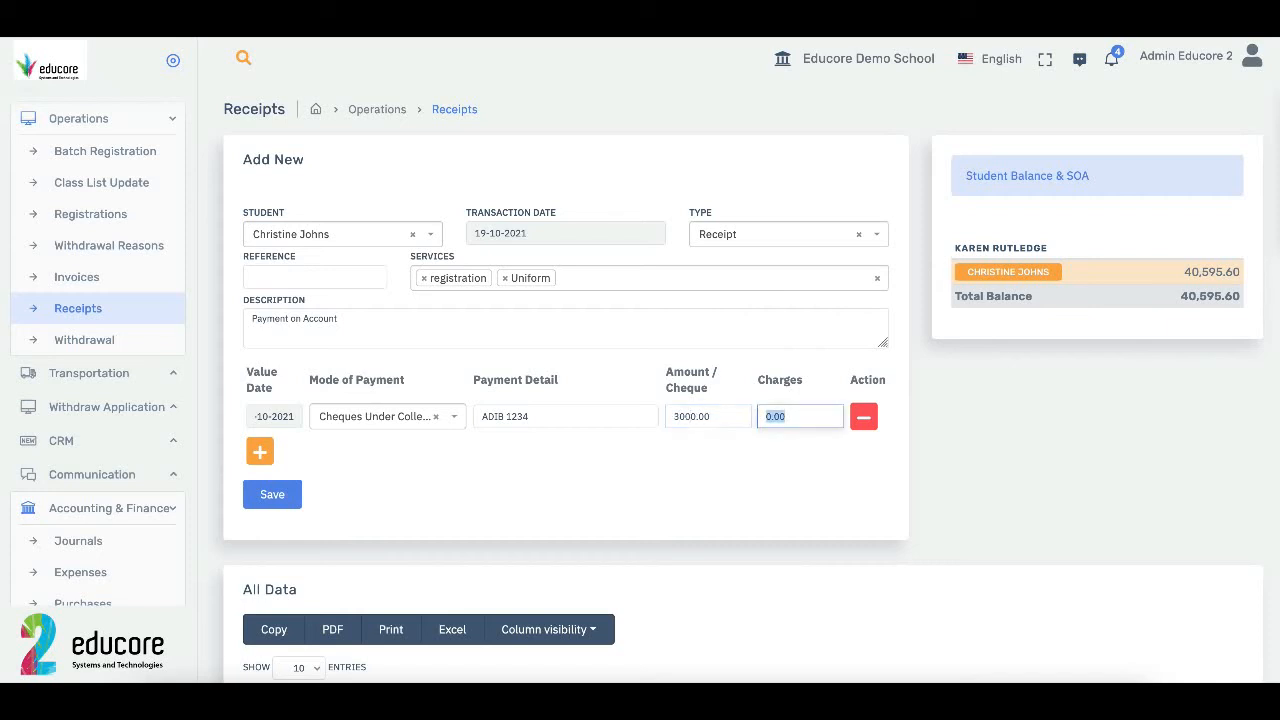
text(20)
Step: Add a second payment line with Cash as the mode, Cash as the payment detail and an amount of 4000
click(259, 452)
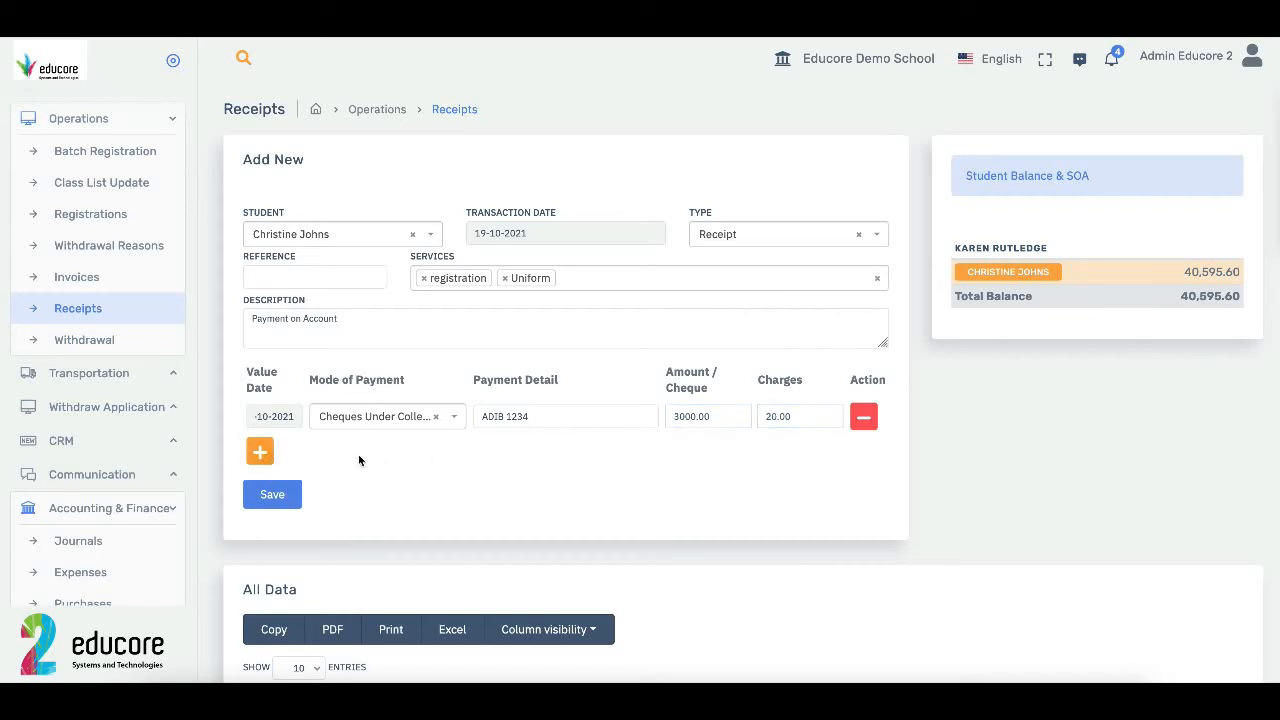
click(375, 458)
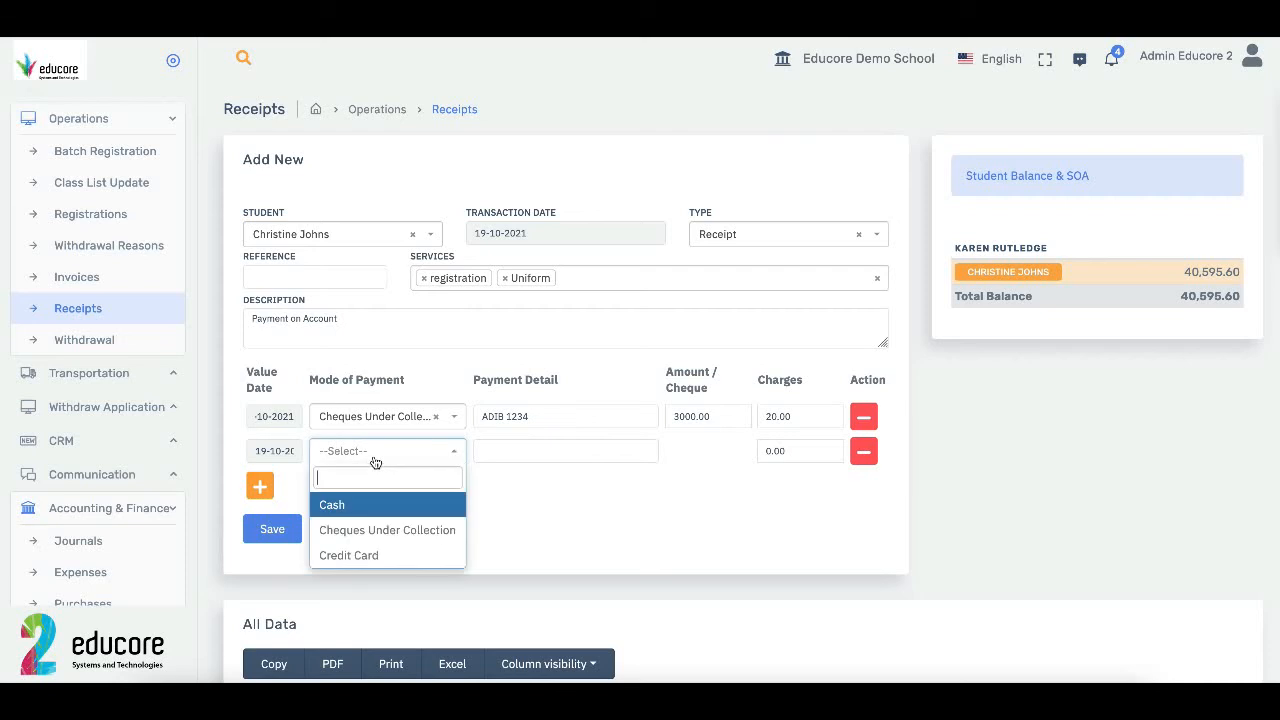
click(340, 505)
click(507, 445)
text(Cas)
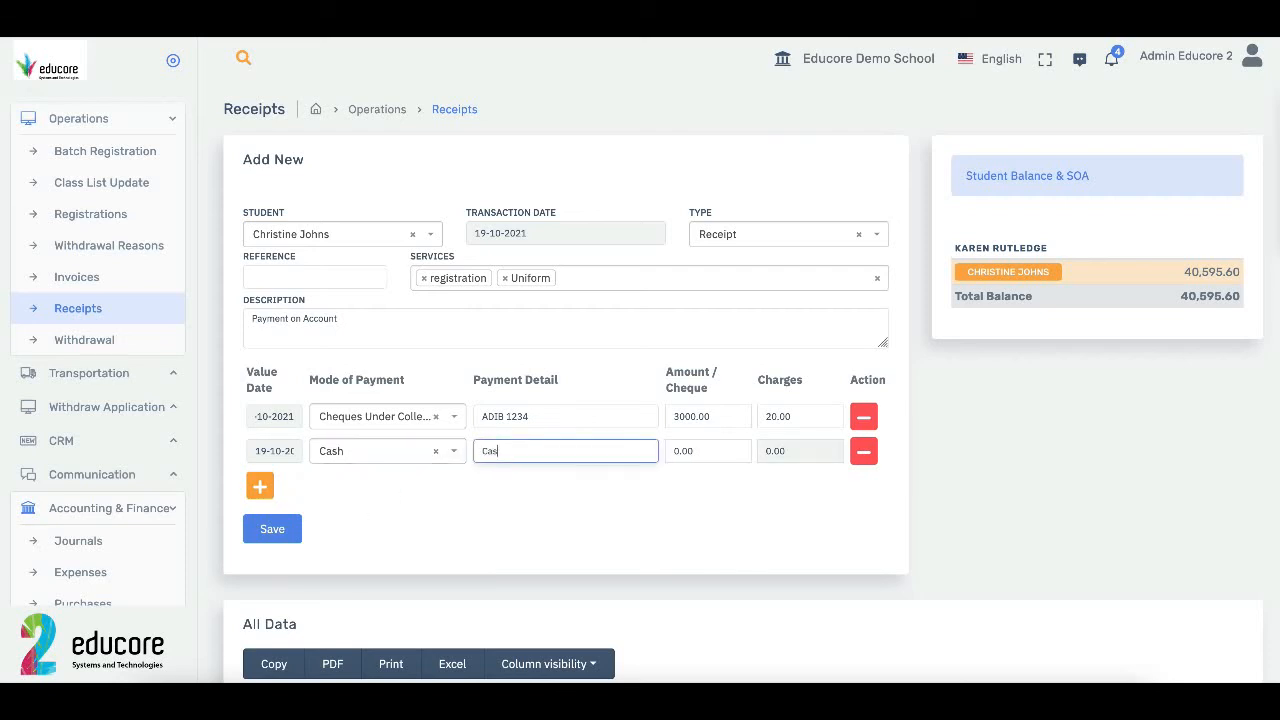
text(h)
key(Tab)
text(4)
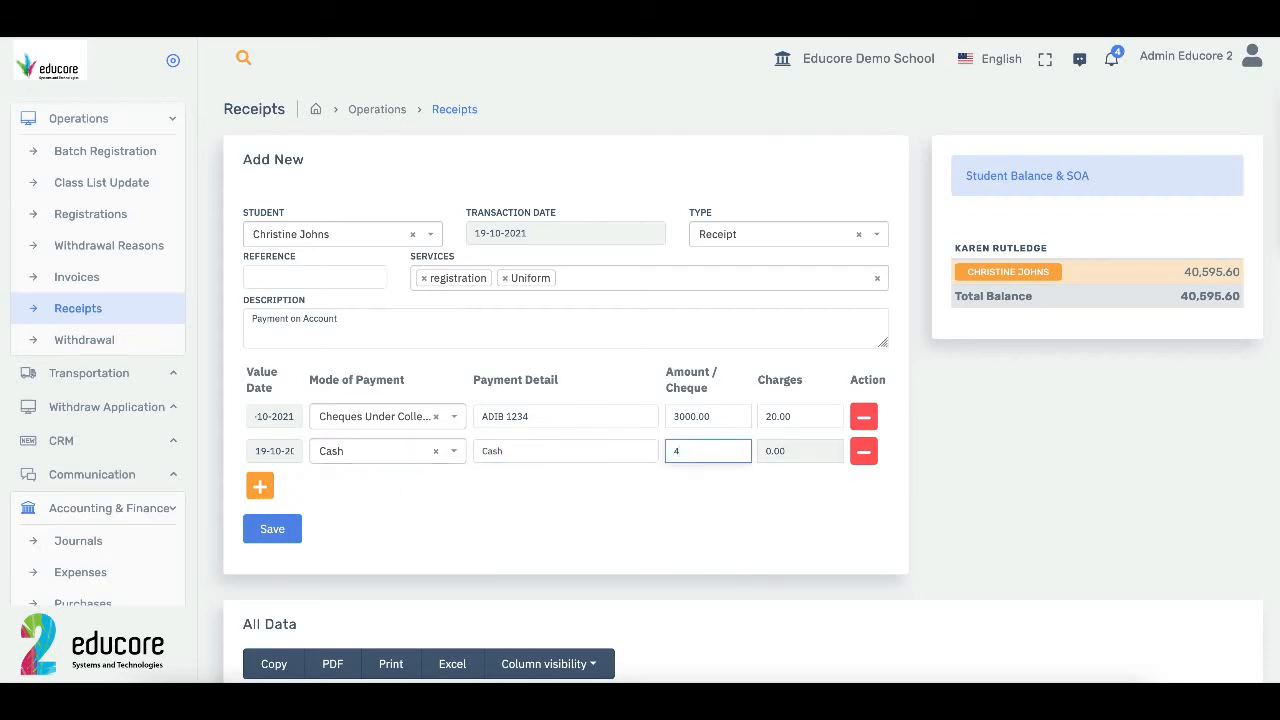
text(000)
Step: Add a third payment line by Credit Card with the masked VISA card number and an amount of 3000, and save the receipt
click(259, 486)
click(399, 490)
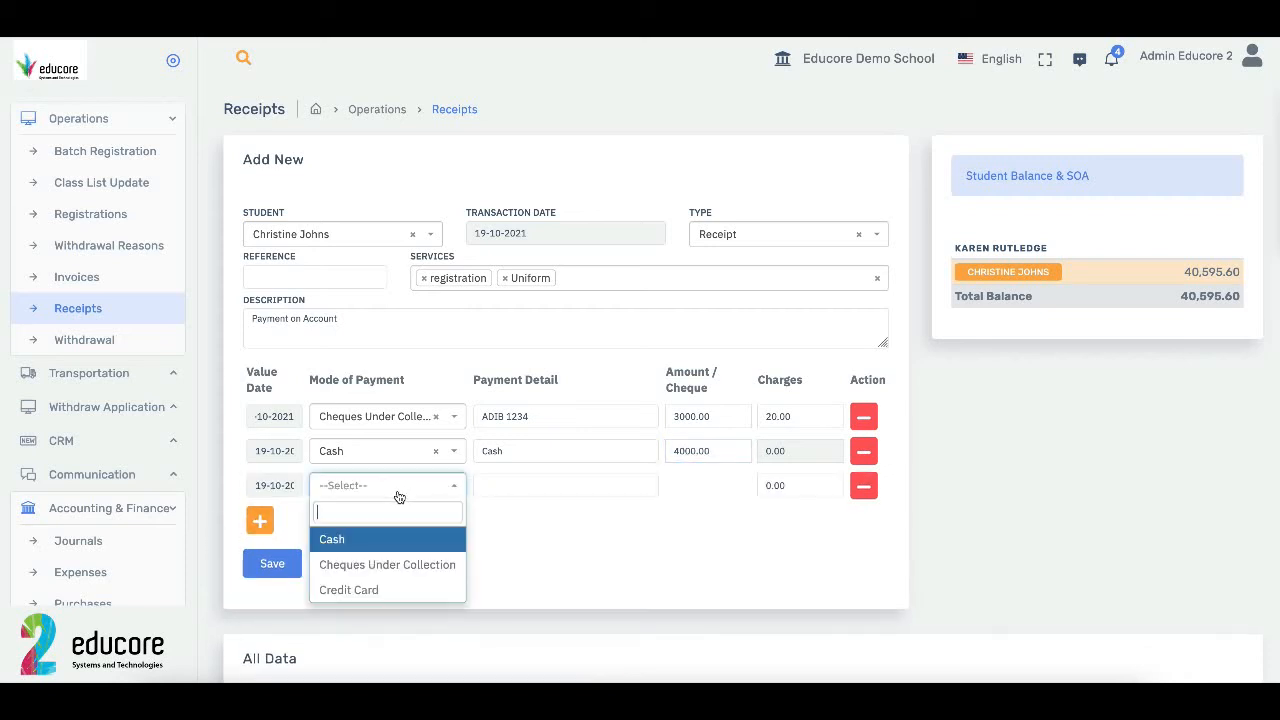
click(405, 589)
click(517, 492)
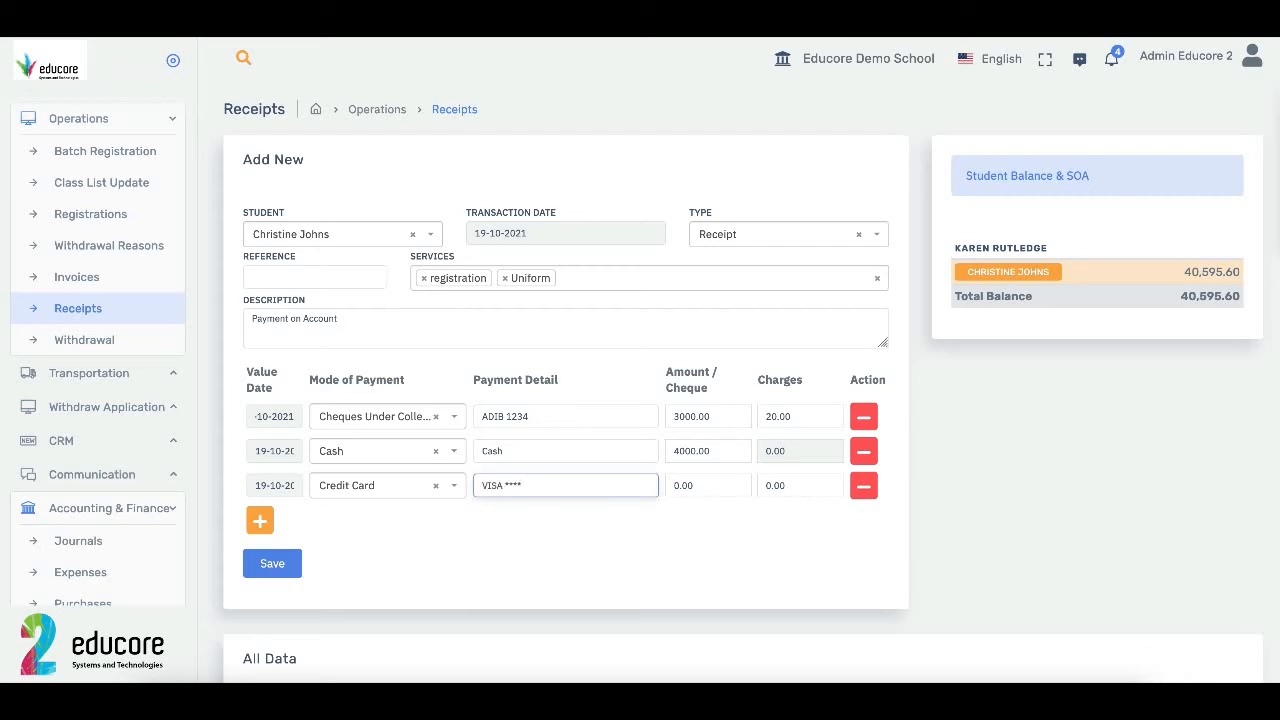
key(Tab)
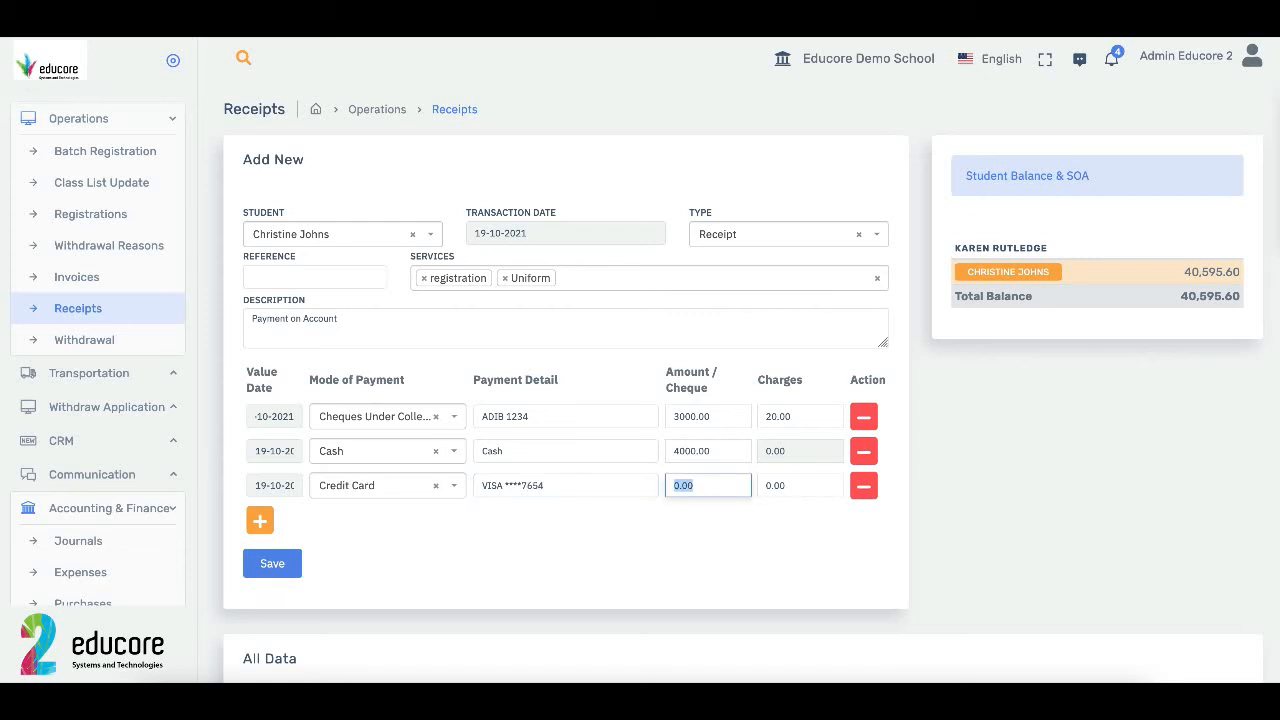
text(30)
click(284, 561)
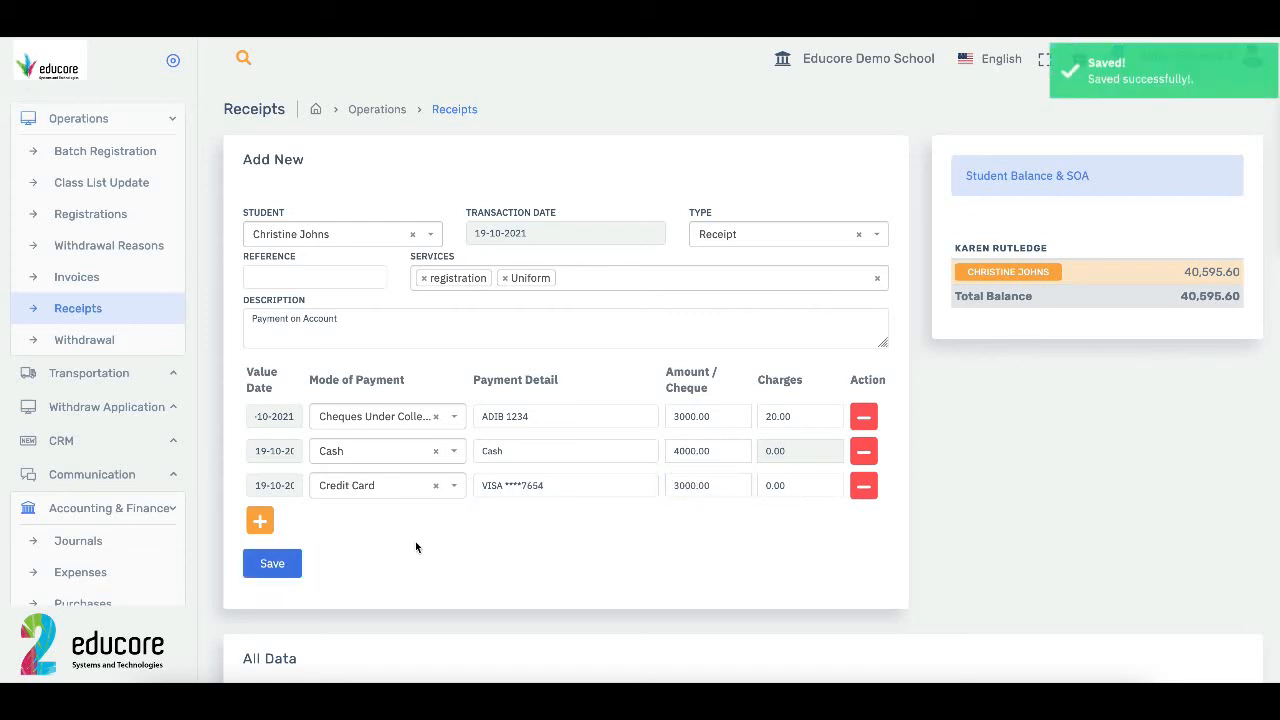
Step: Bring up the e-mail option for the newly saved receipt, and view its printable version and close it
scroll(415, 541, down, 2)
scroll(367, 553, down, 1)
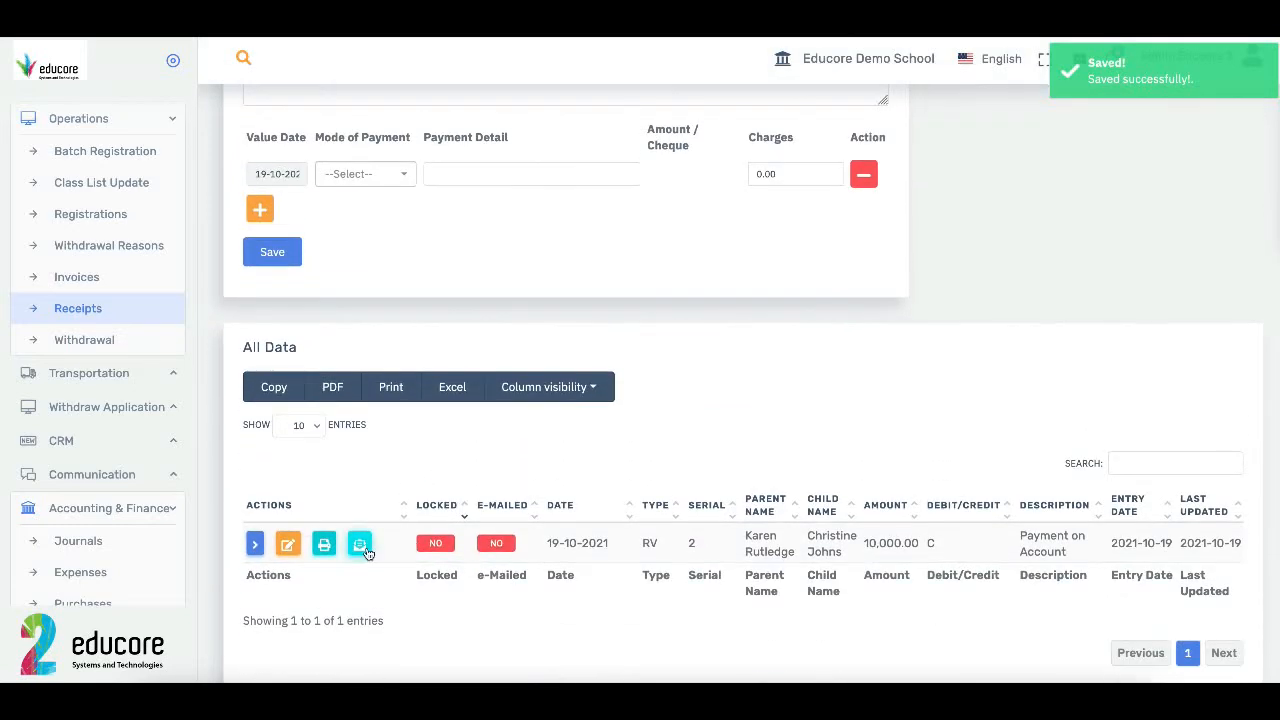
click(362, 548)
click(672, 446)
click(326, 546)
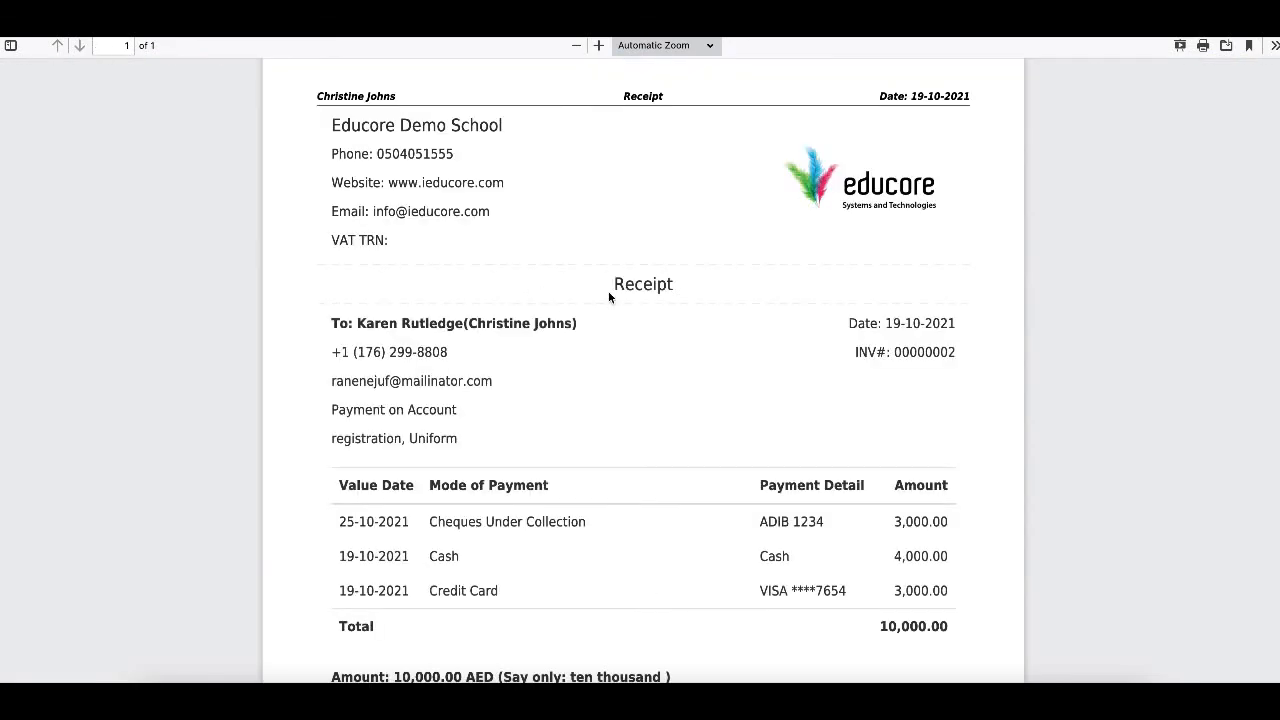
key(ctrl+w)
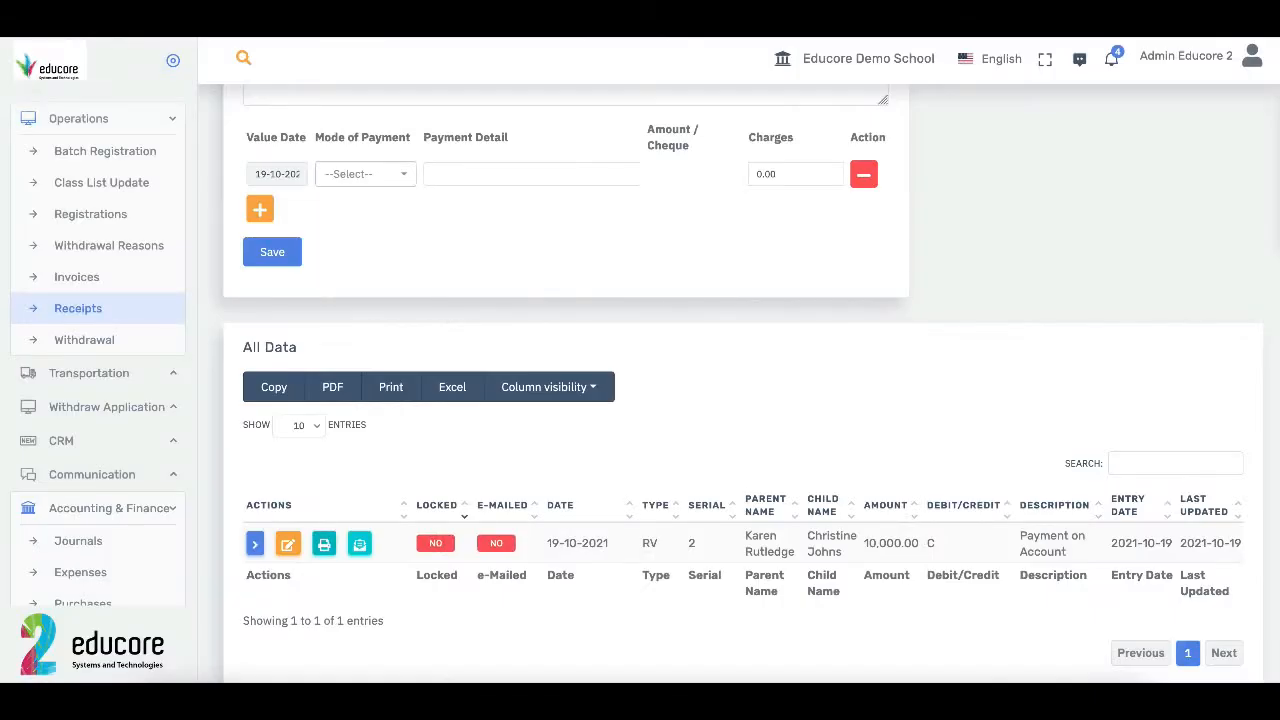
Step: Open the Journals page and examine the debit and credit entries of registration journal 5 and receipt journal 1
click(119, 127)
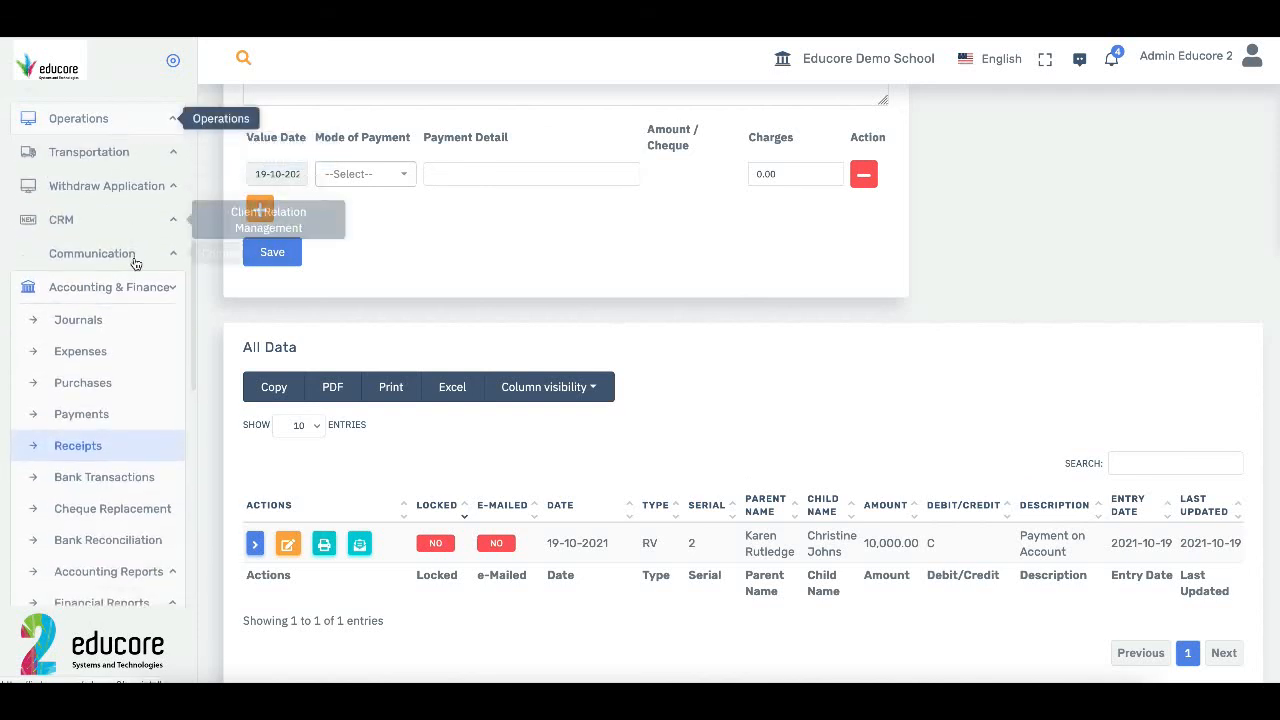
click(133, 327)
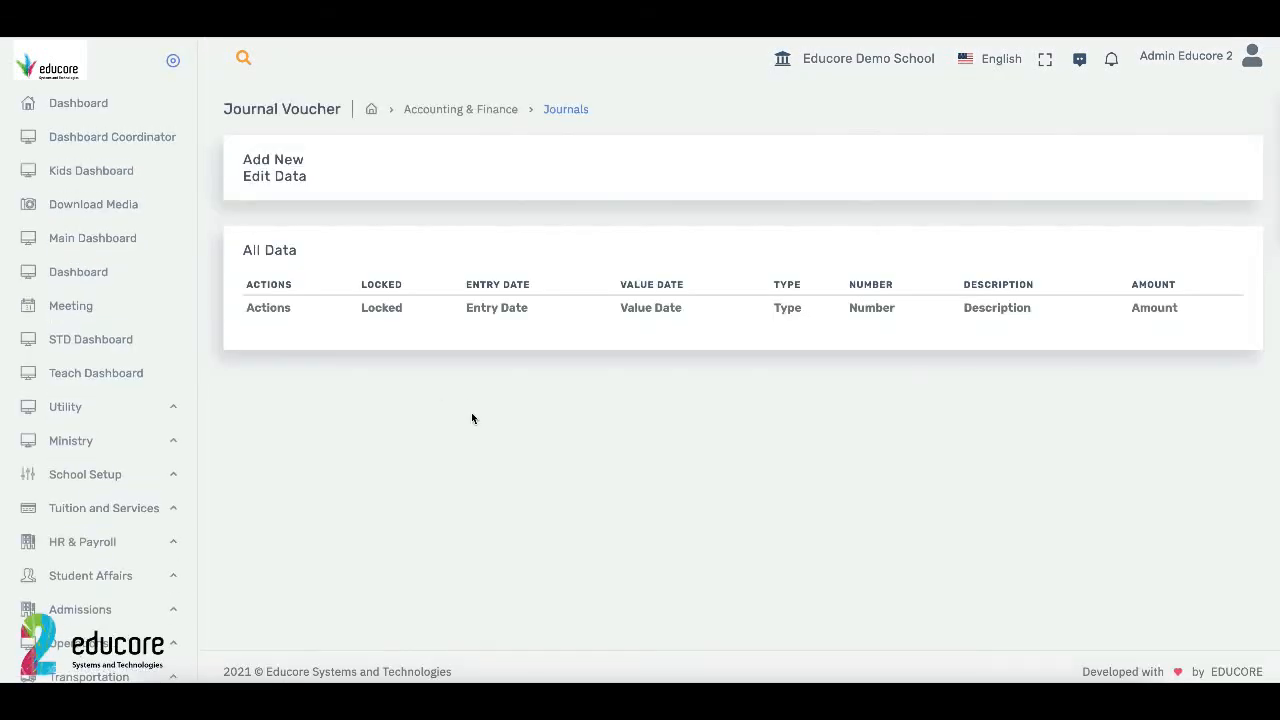
scroll(472, 418, down, 2)
scroll(472, 418, down, 1)
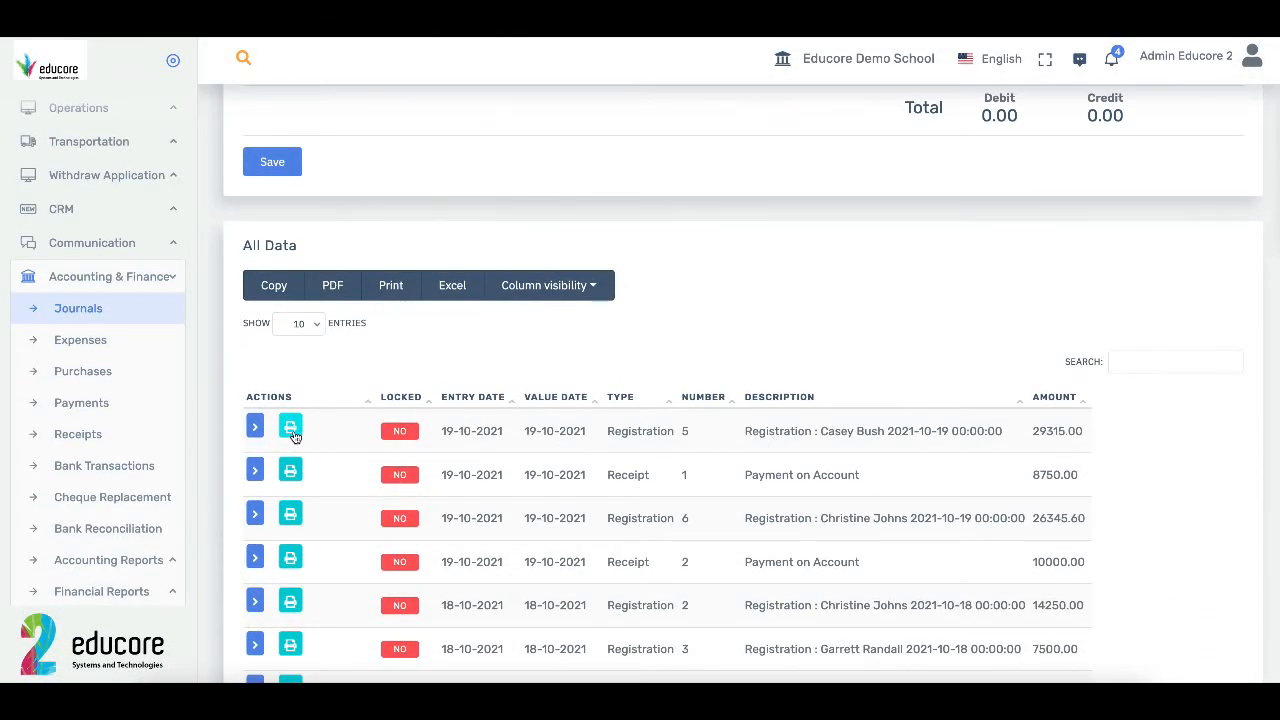
click(255, 427)
scroll(291, 456, down, 1)
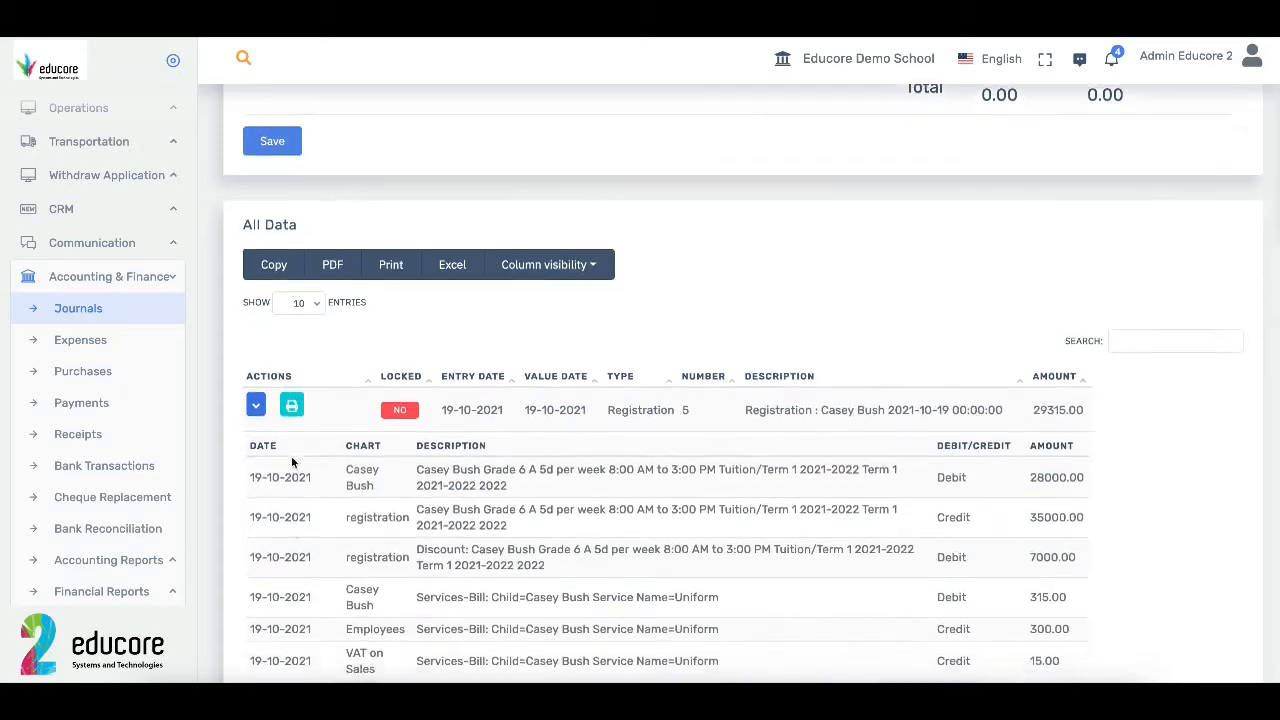
scroll(291, 456, down, 2)
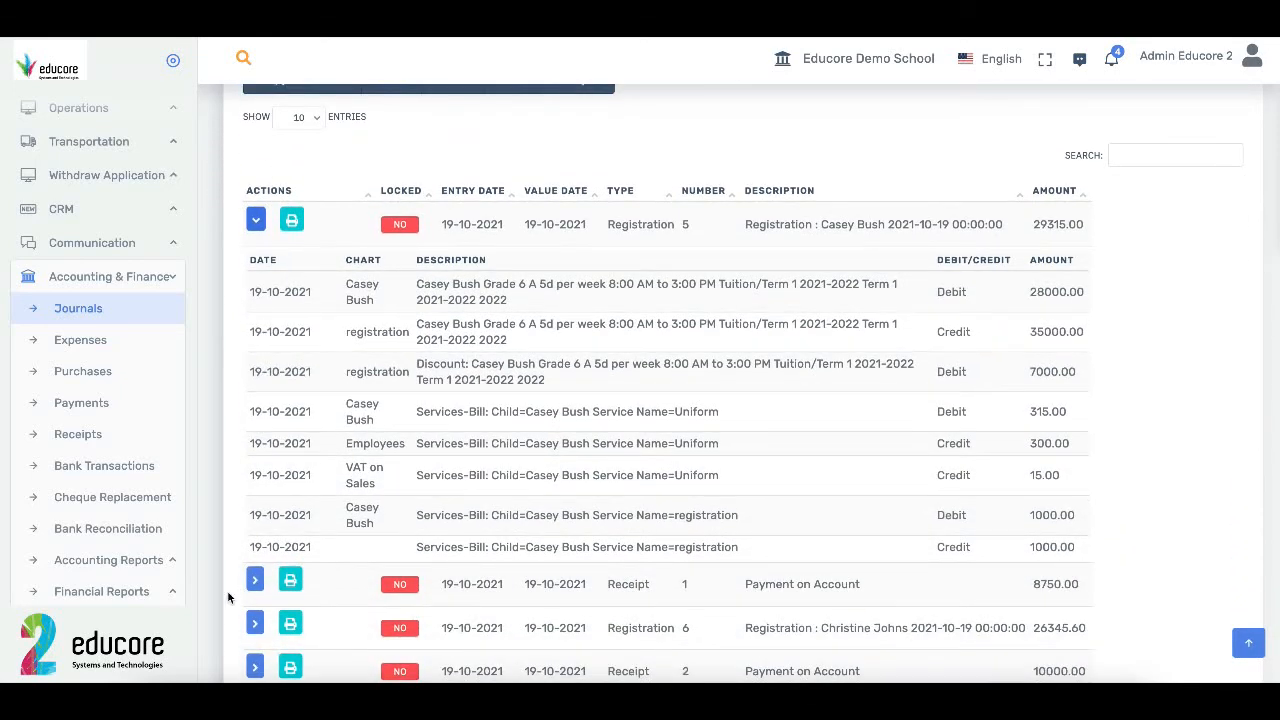
click(255, 580)
scroll(335, 572, down, 1)
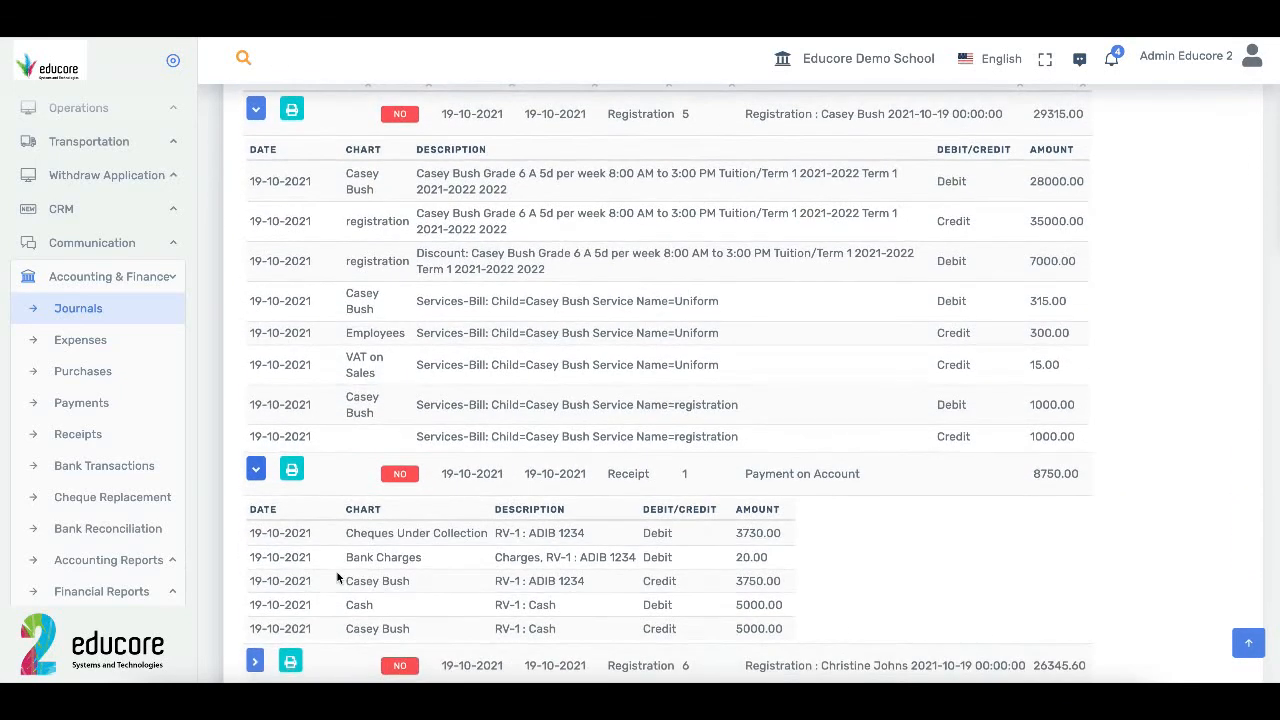
scroll(337, 577, down, 1)
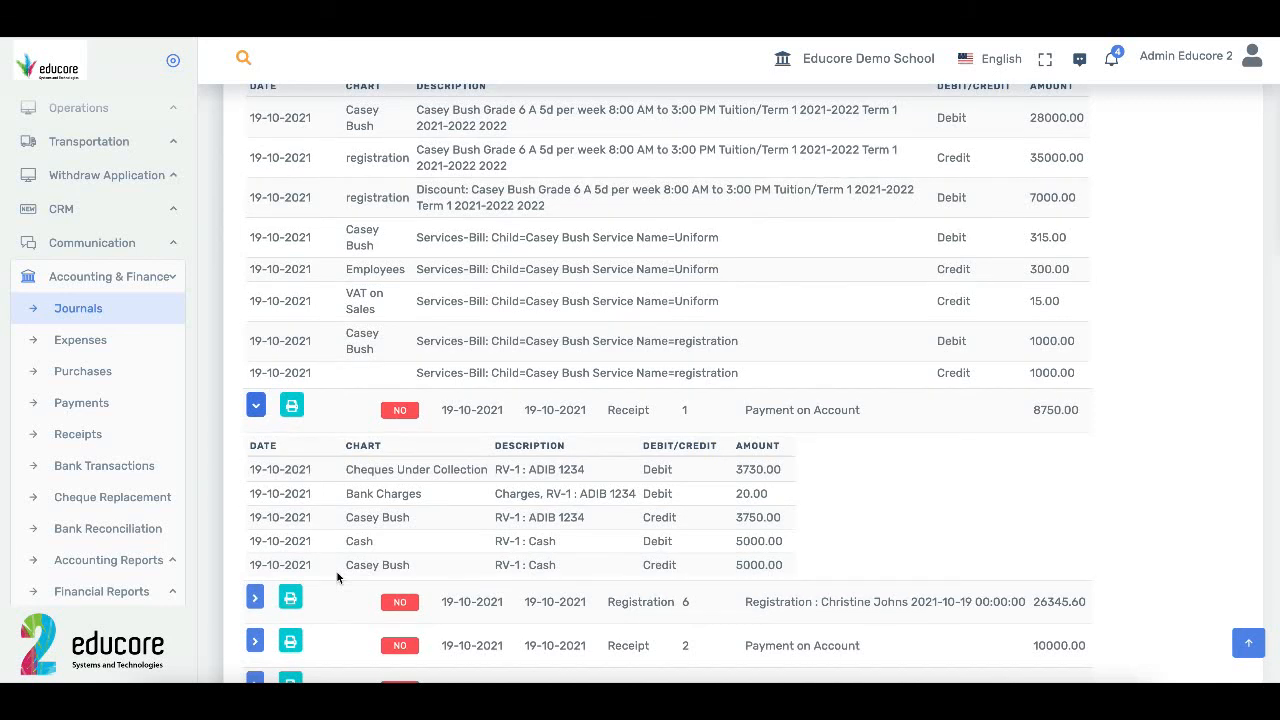
Step: Run the Detailed JV Report for 19-10-2021 with revoked entries included, and examine its account, amount and description columns
scroll(132, 532, down, 3)
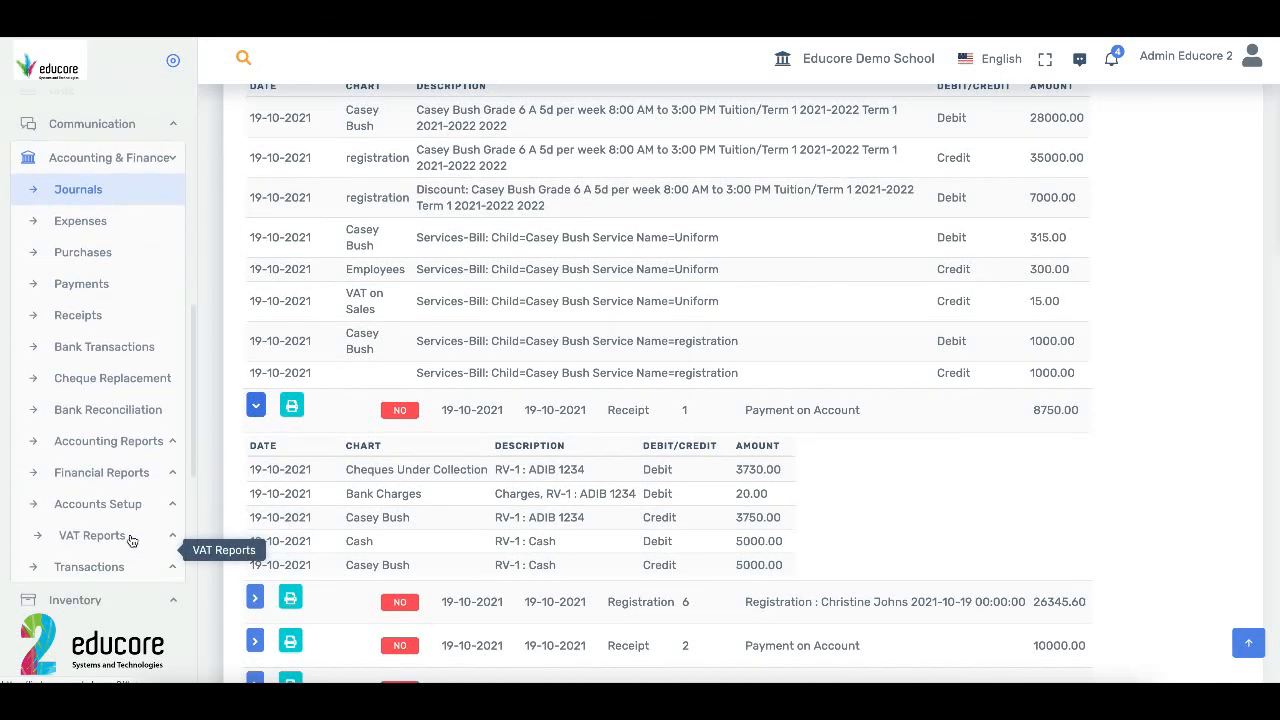
click(142, 450)
scroll(143, 453, down, 6)
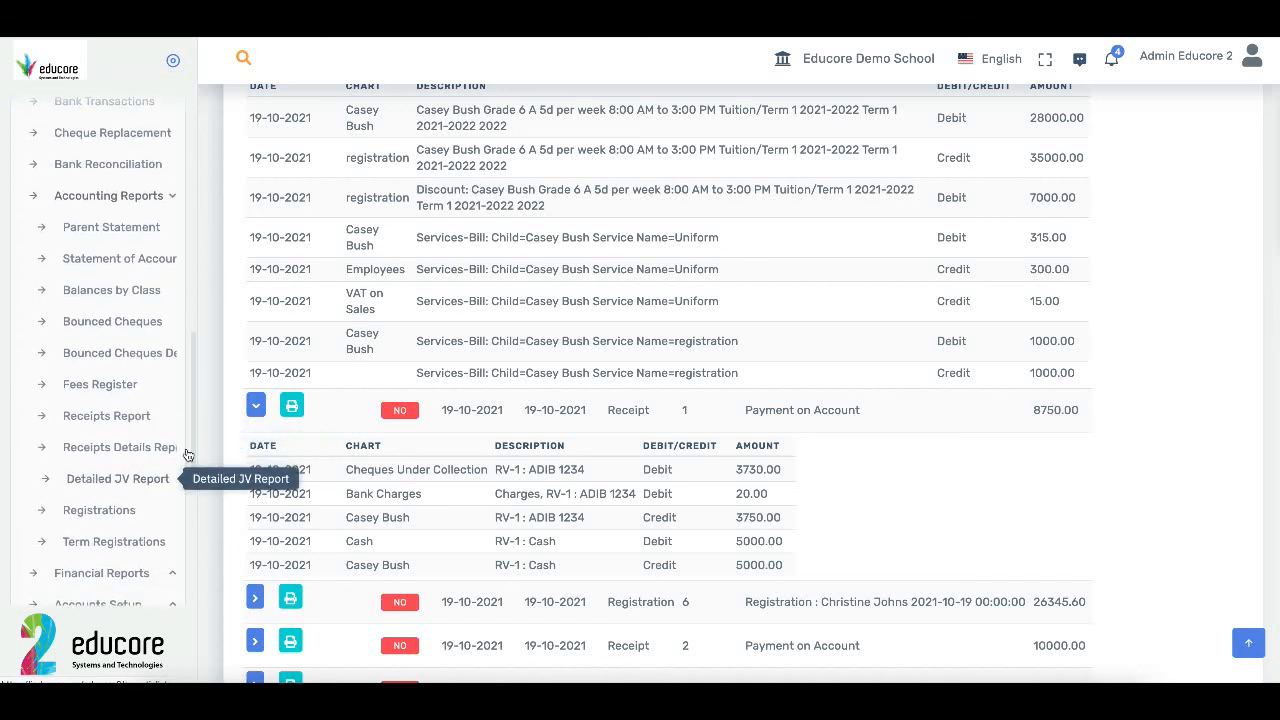
click(140, 479)
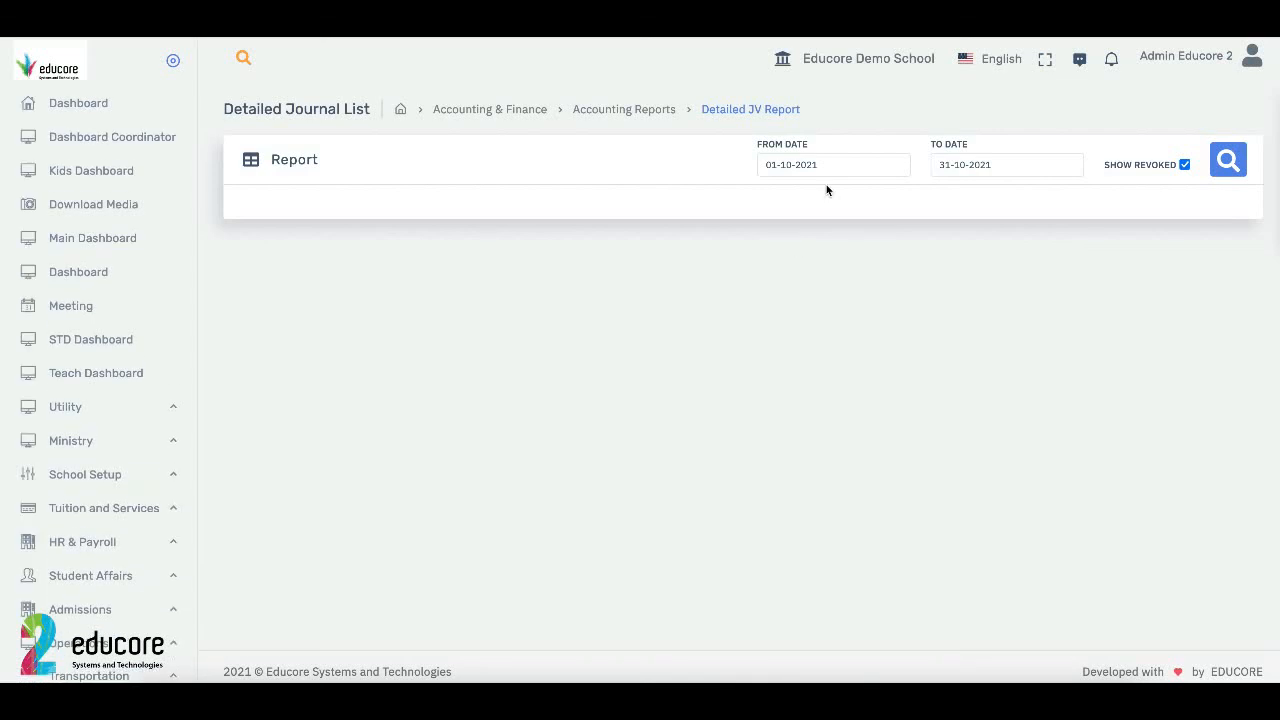
click(1228, 162)
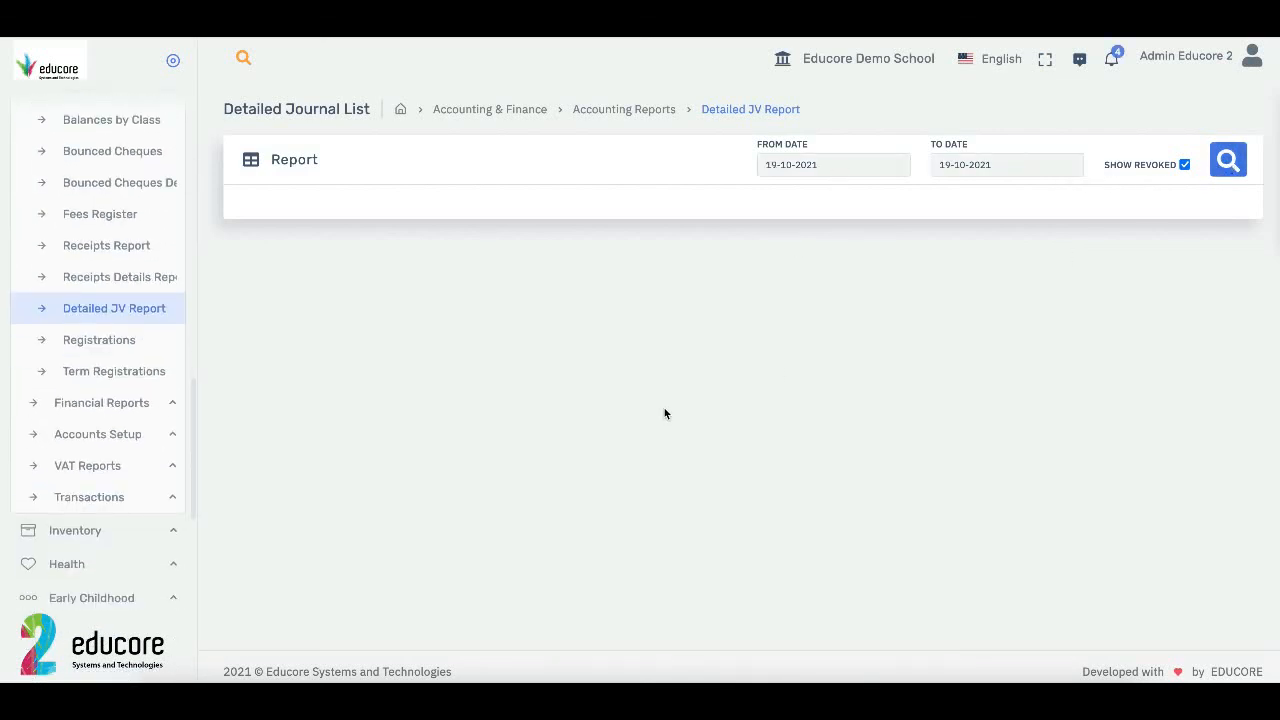
scroll(664, 412, down, 2)
scroll(664, 410, right, 5)
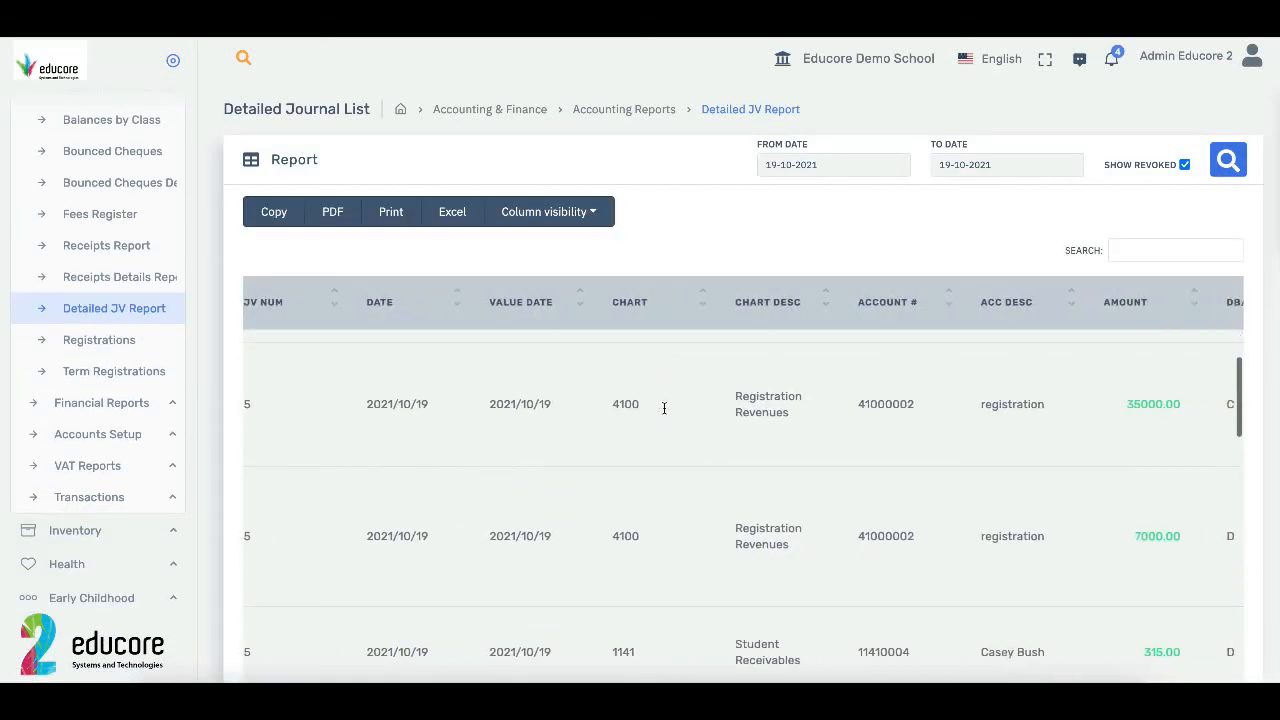
scroll(664, 410, right, 3)
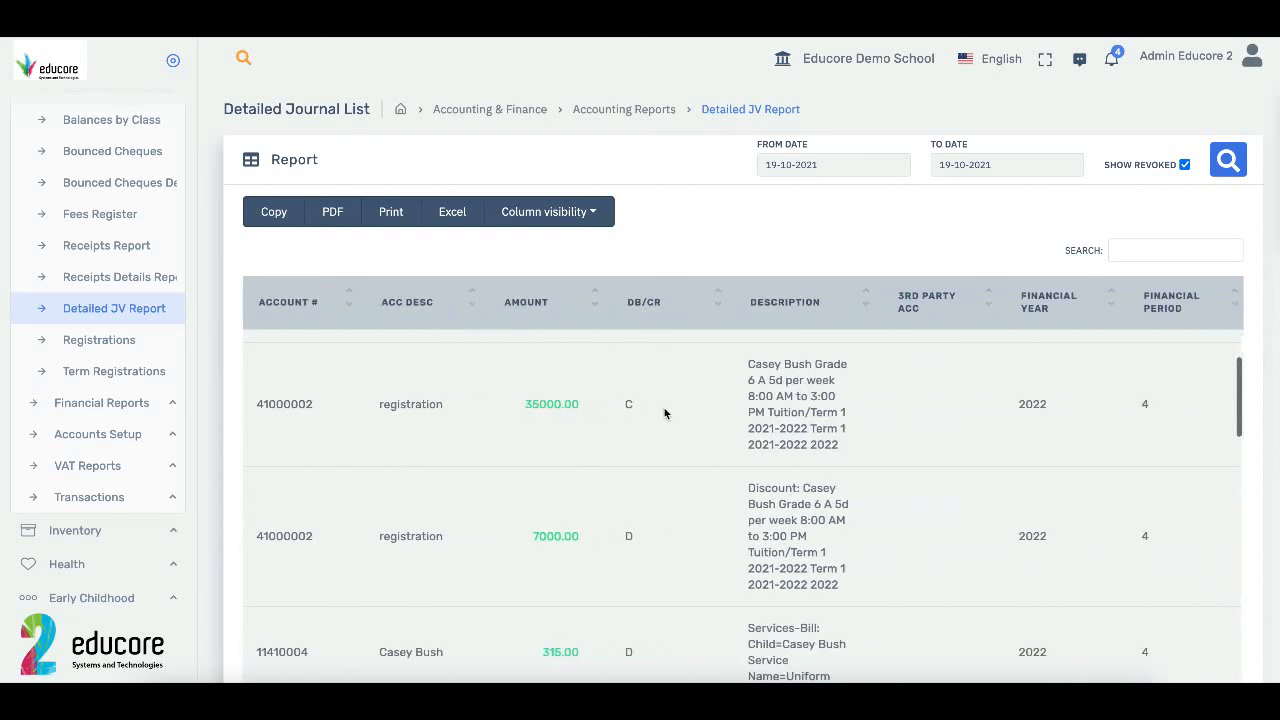
scroll(663, 413, left, 7)
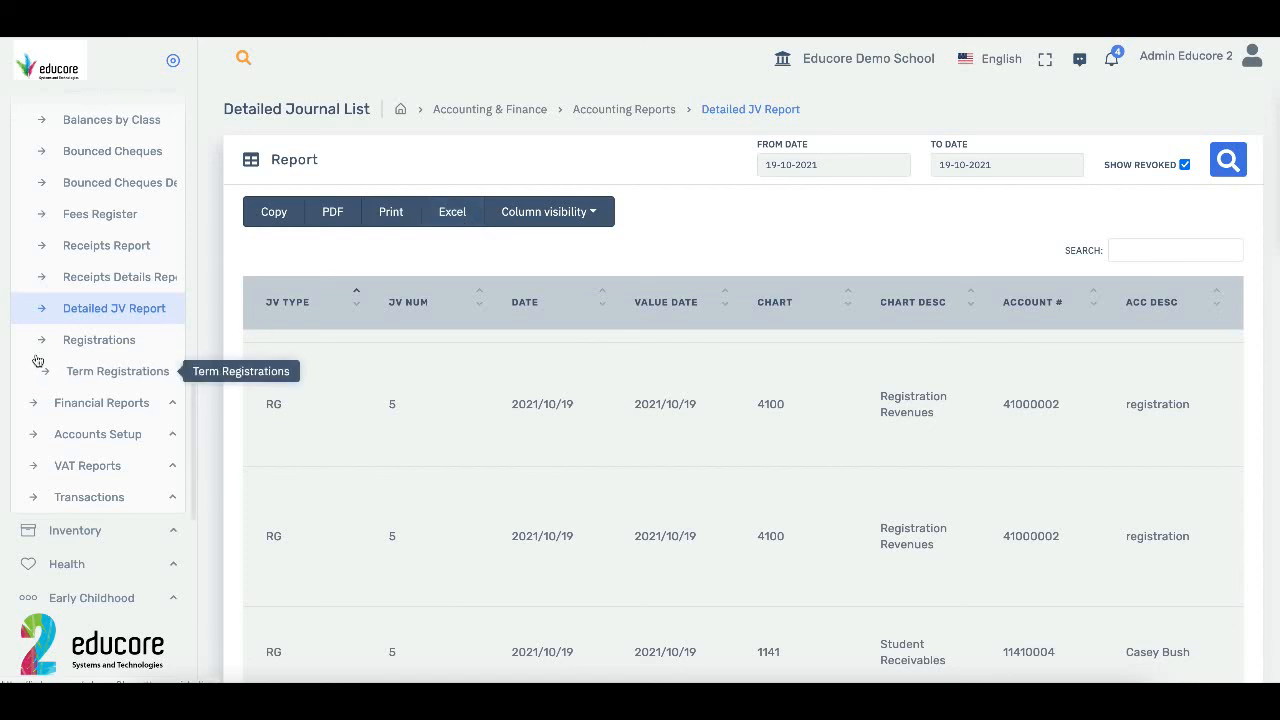
scroll(69, 337, up, 10)
scroll(117, 218, up, 5)
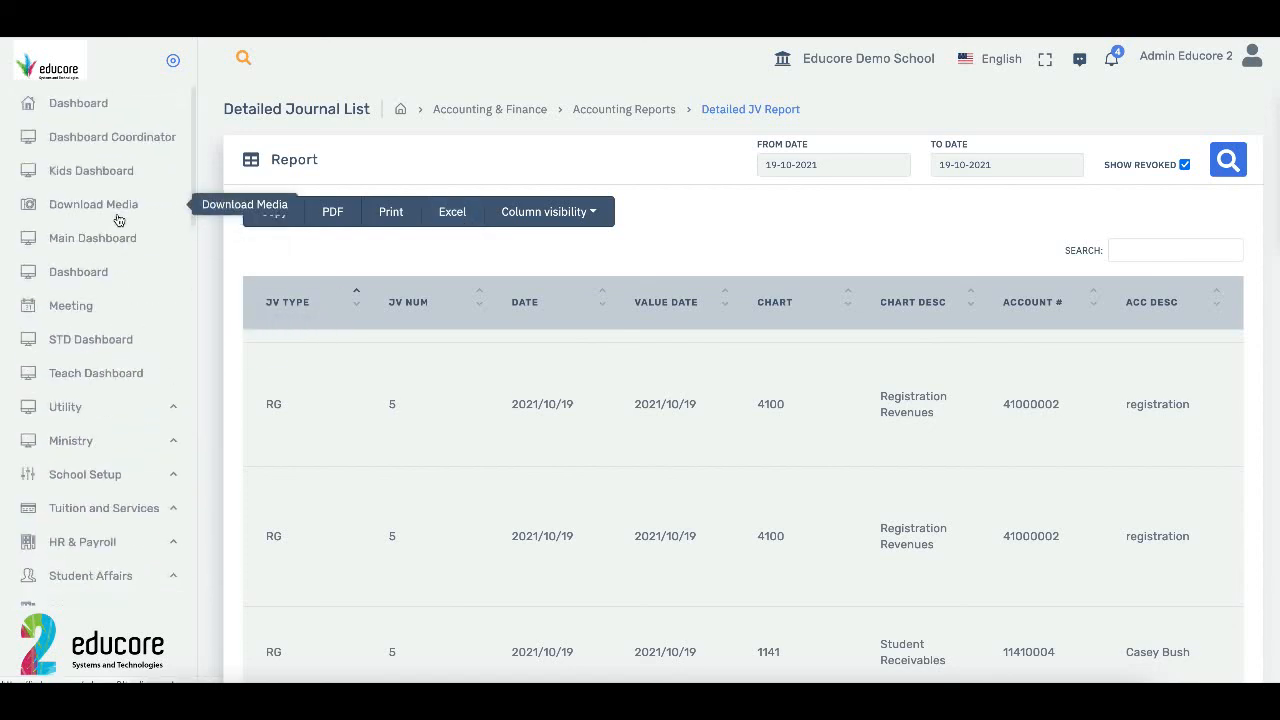